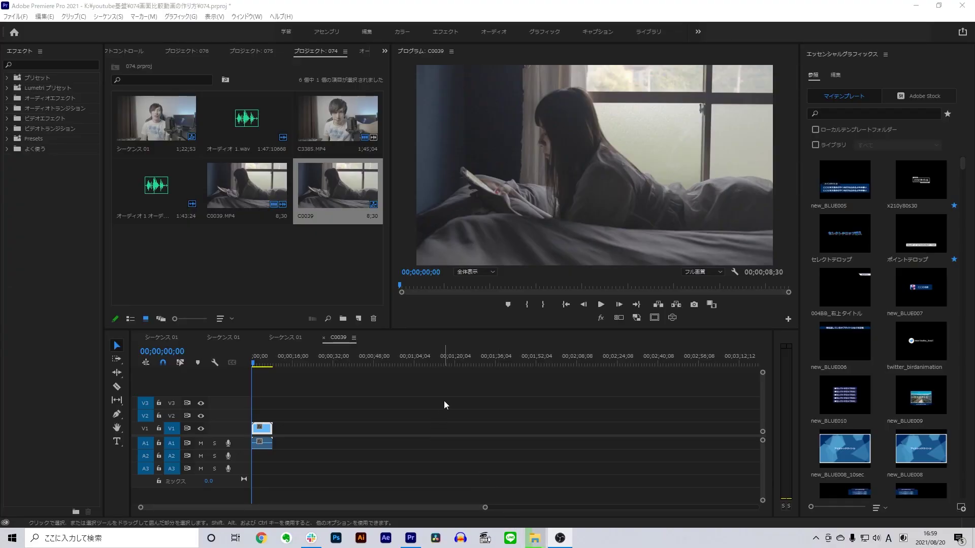
Step: Zoom the timeline in on the clip and return the playhead to the start
left_click(261, 364)
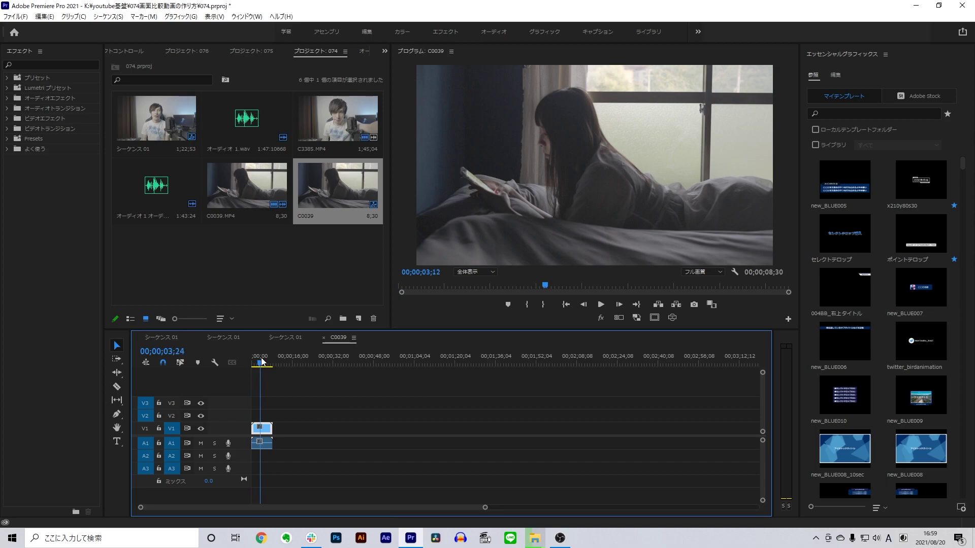
key("=")
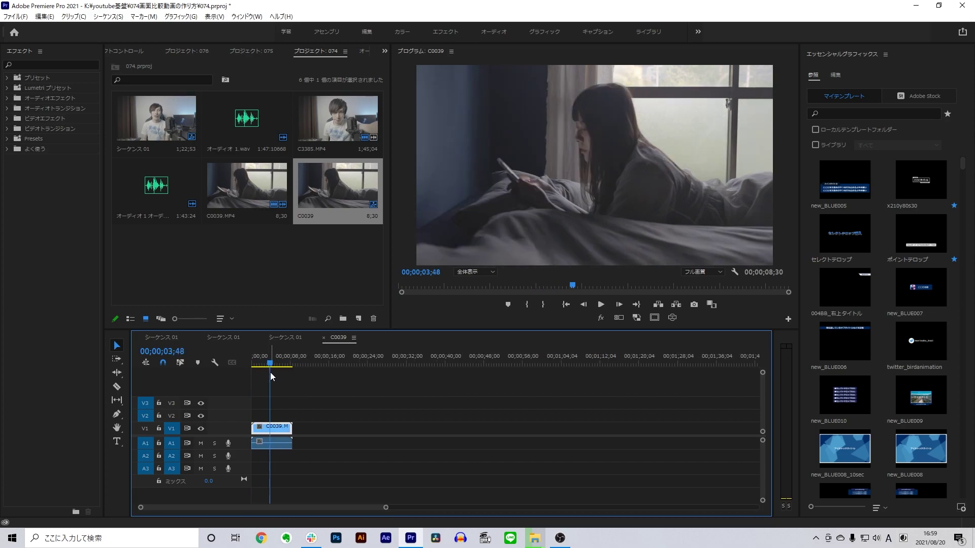
key("Home")
left_click(279, 269)
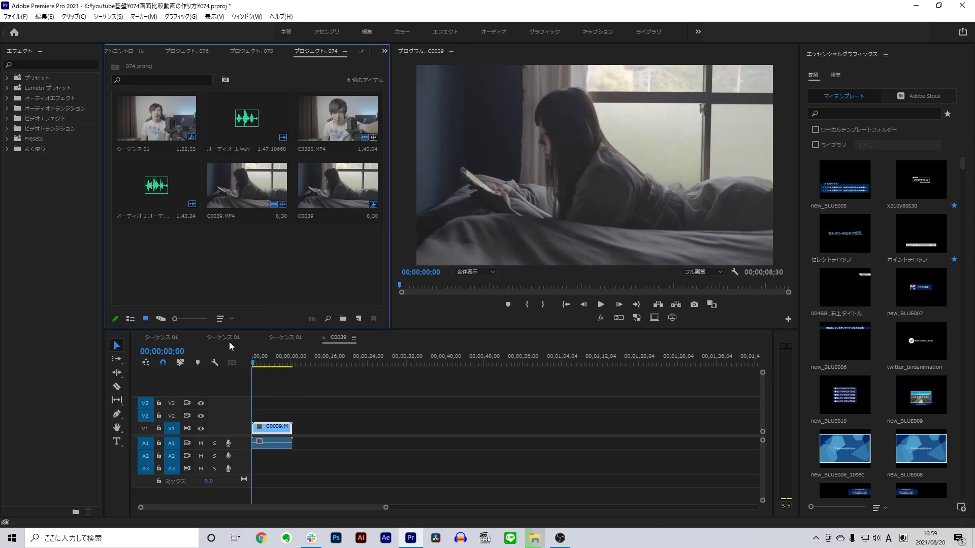
left_click(262, 418)
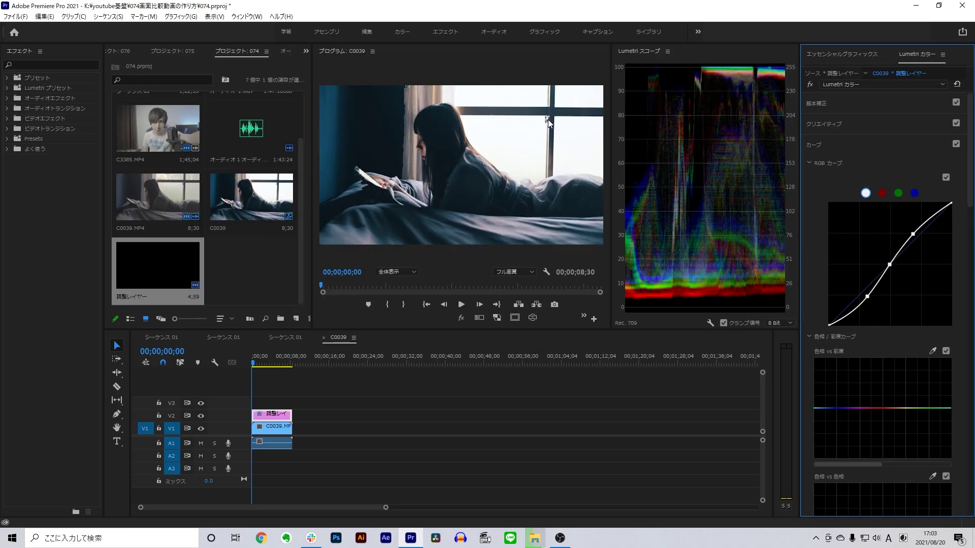
Step: Toggle the V2 adjustment layer off and on to compare graded footage, then show Effect Controls
left_click(200, 416)
left_click(135, 463)
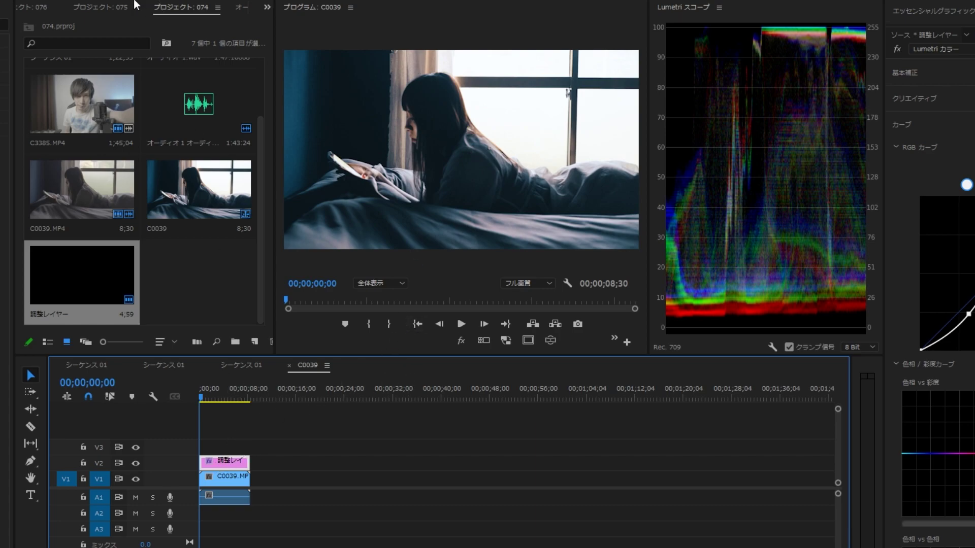
key("shift+5")
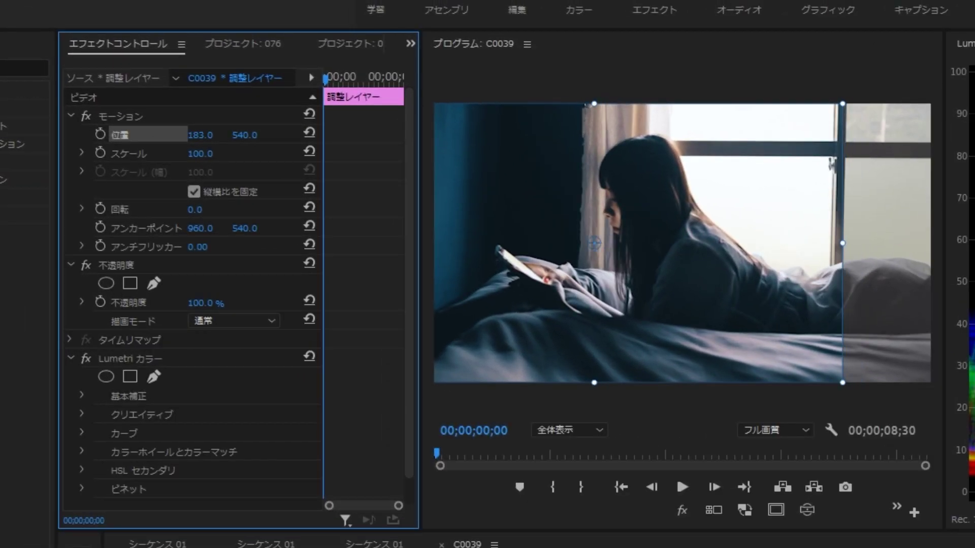
Step: Set a Position keyframe at 02;00 with the adjustment layer at X 960
left_click_drag(117, 72, 81, 72)
mouse_move(197, 134)
left_mouse_down()
mouse_move(152, 134)
mouse_move(373, 542)
left_mouse_up()
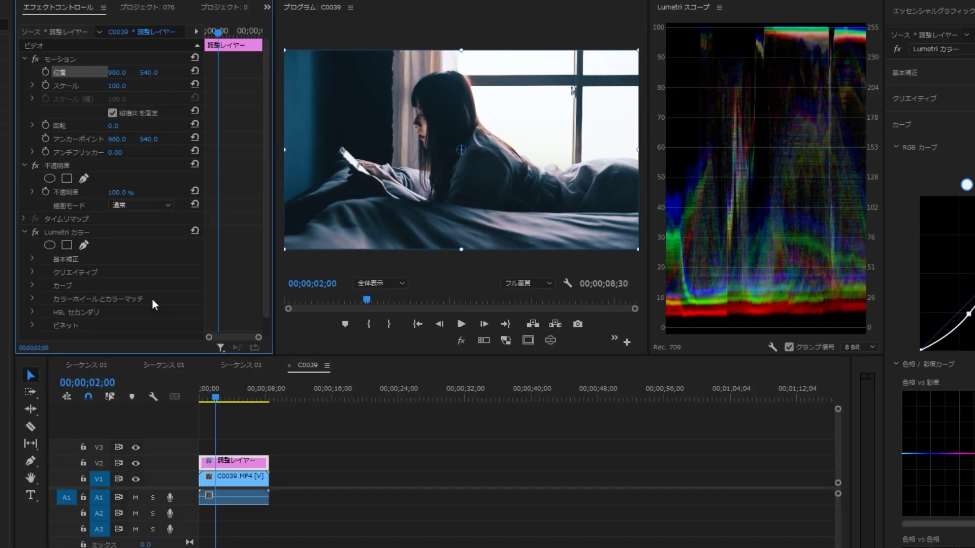
left_click(45, 72)
Step: At 00;00, set the adjustment layer's X position to -960
left_click_drag(216, 398, 201, 398)
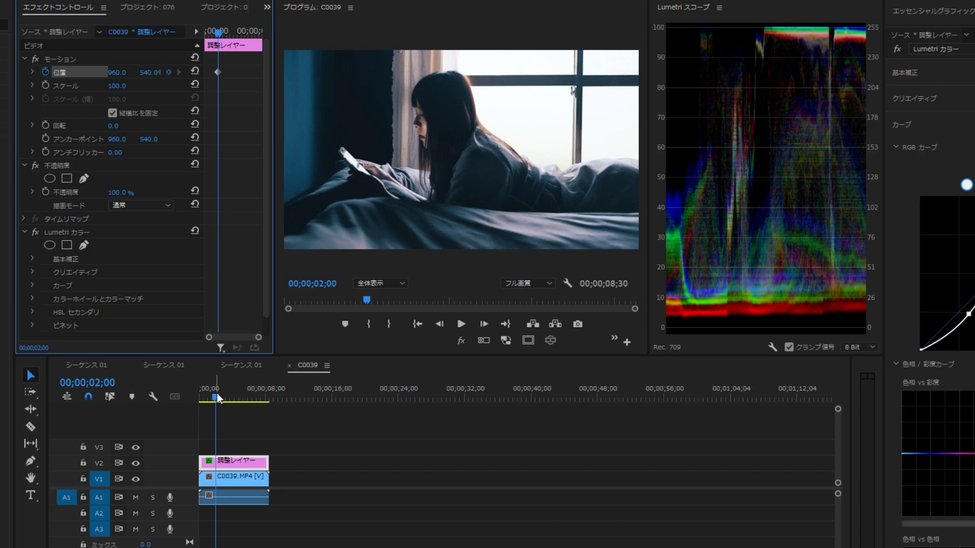
left_click(115, 77)
left_click_drag(117, 72, 20, 72)
left_click(119, 72)
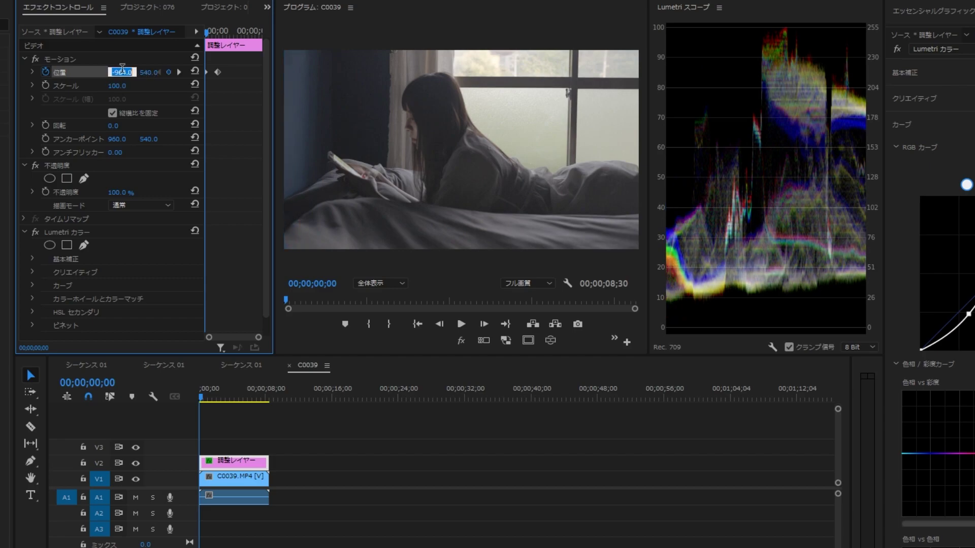
type("-")
key("Return")
Step: Play back the sliding wipe and scrub partway in to check it
key("space")
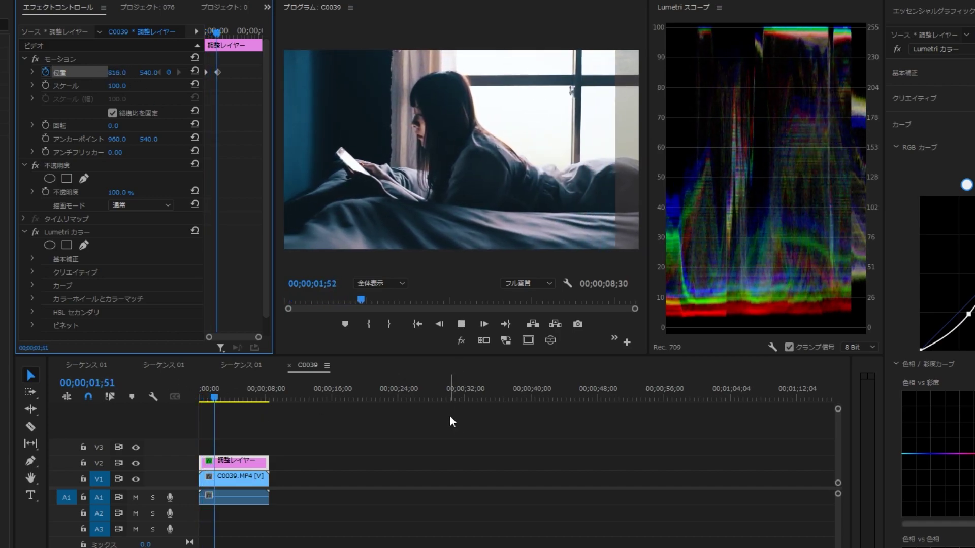
key("space")
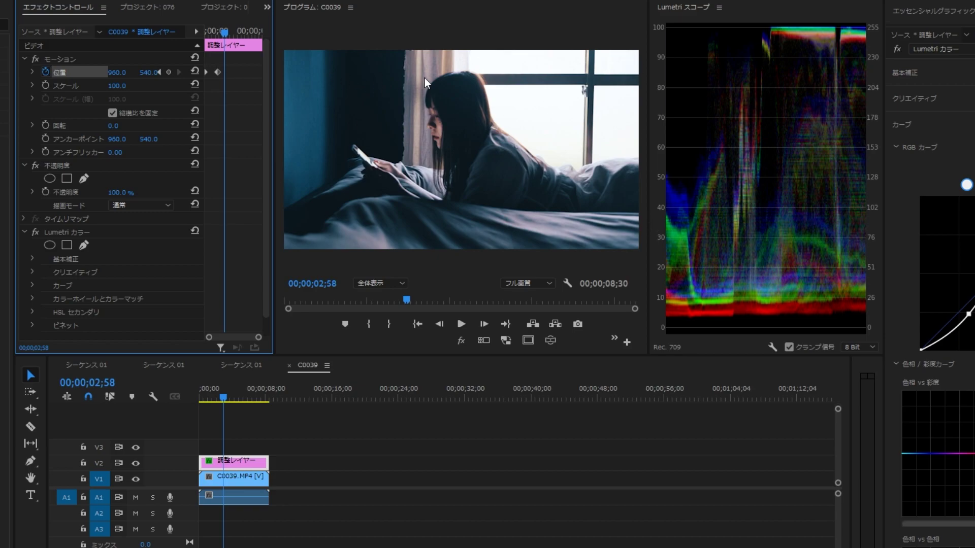
left_click(201, 399)
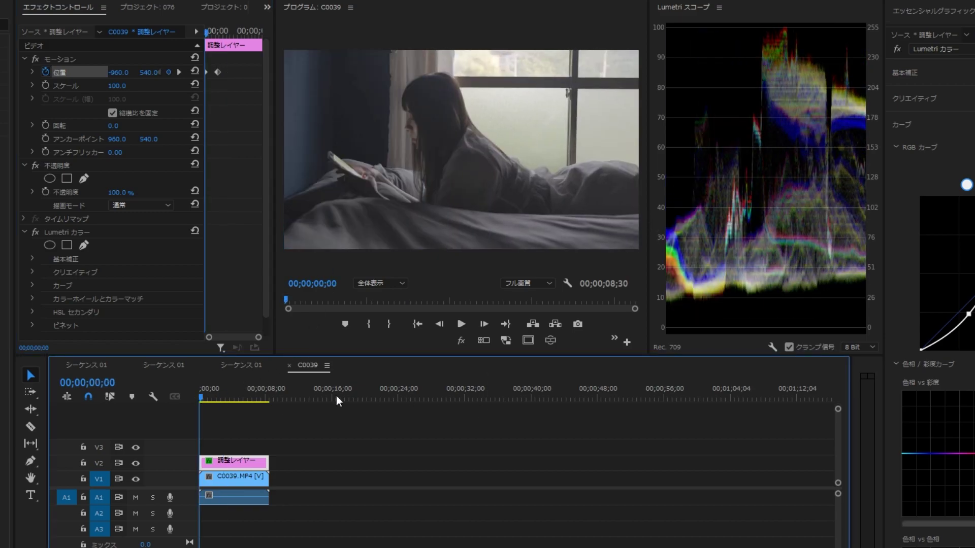
left_click(210, 396)
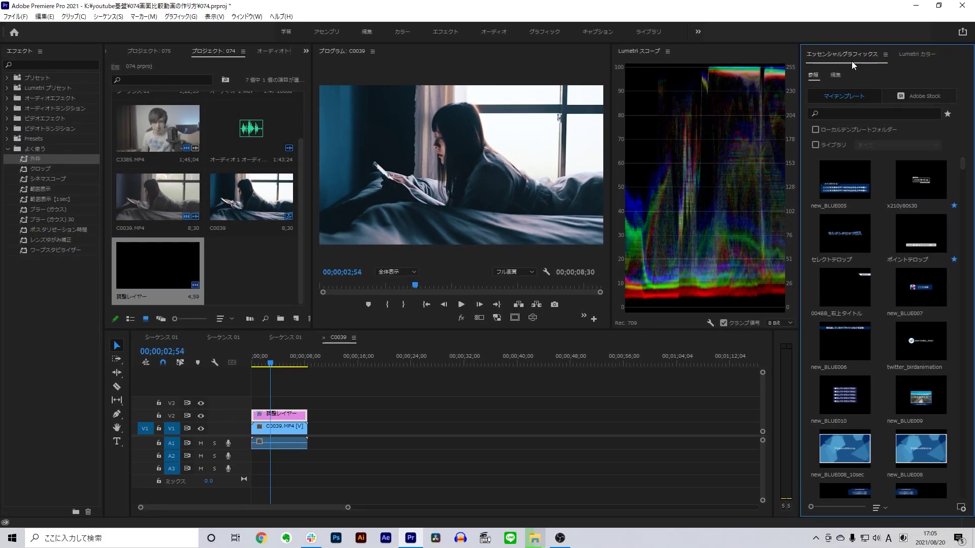
Step: Create the カラーグレーディング title and place it in the top-right corner
left_click(835, 74)
key("ctrl+t")
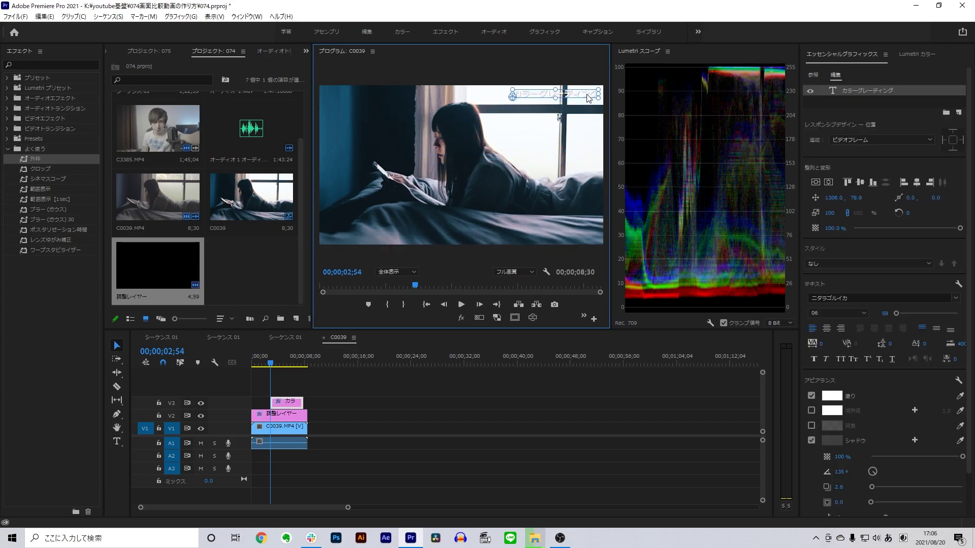
left_click_drag(588, 97, 590, 95)
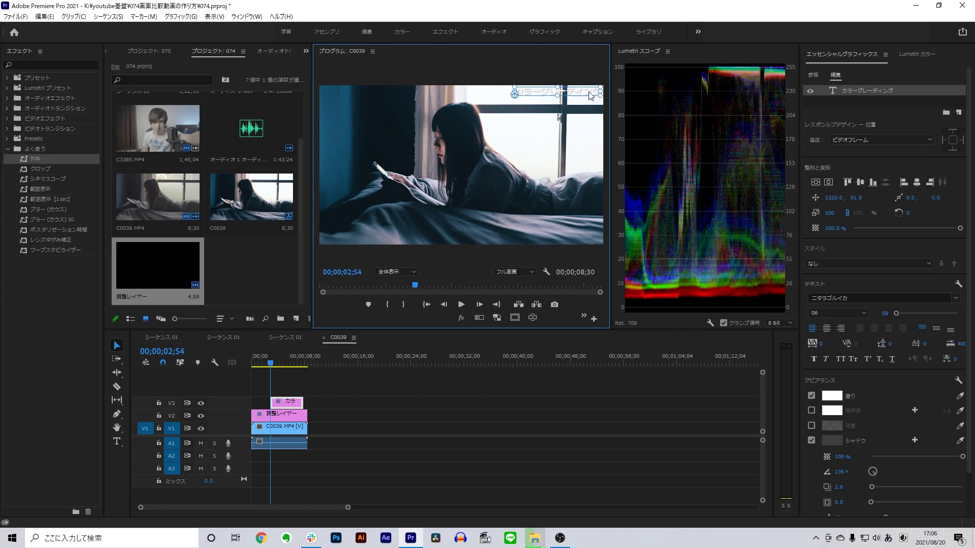
double_click(558, 91)
Step: Give the title a dark grey fill and a white shadow
left_click(832, 396)
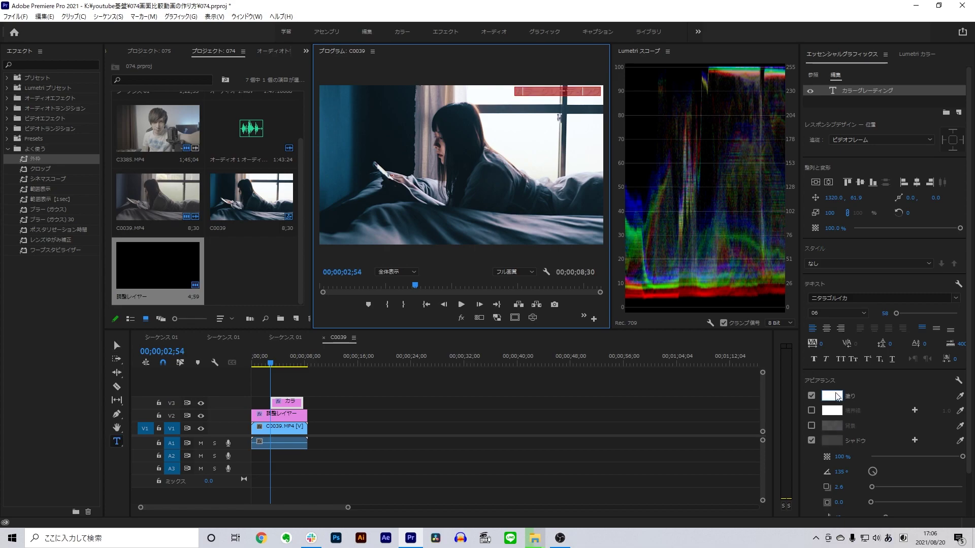
left_click(788, 451)
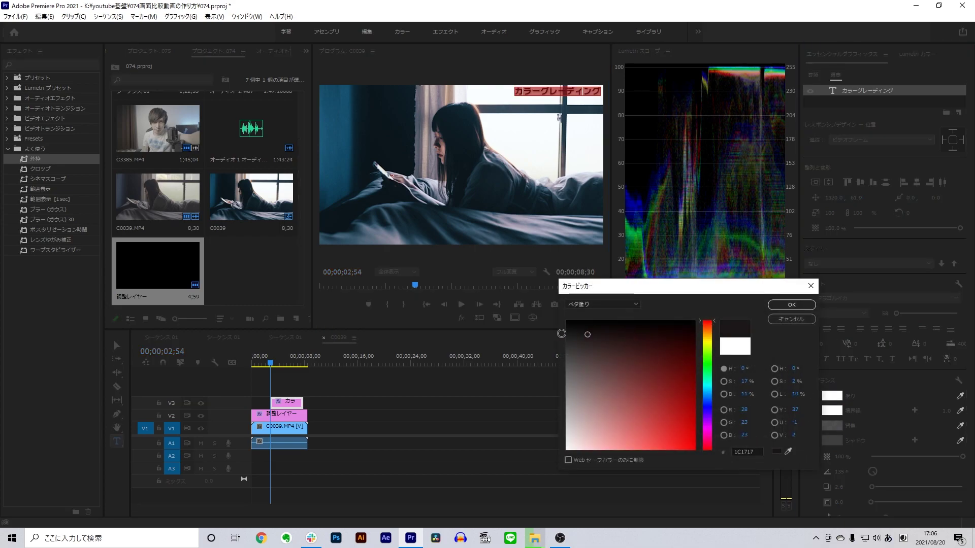
left_click(792, 305)
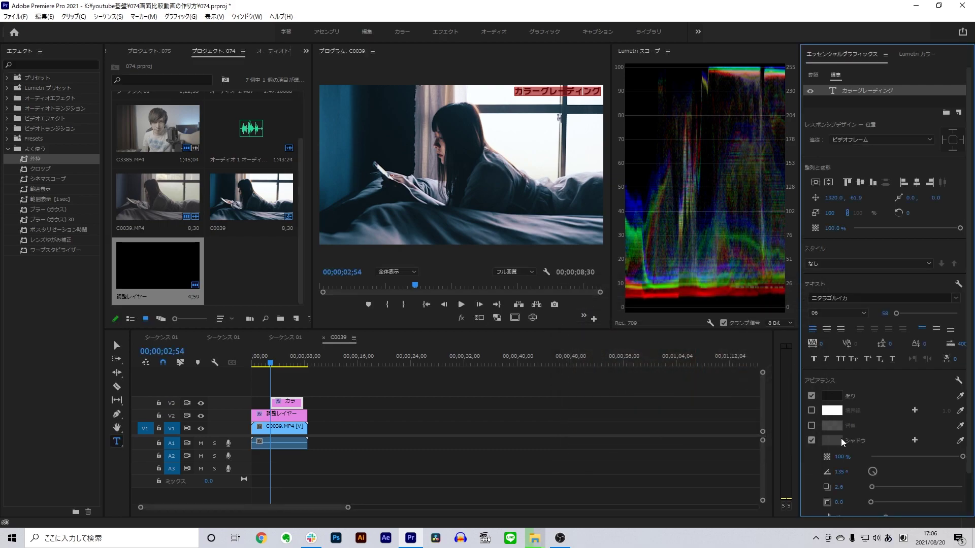
left_click(826, 441)
left_click(327, 357)
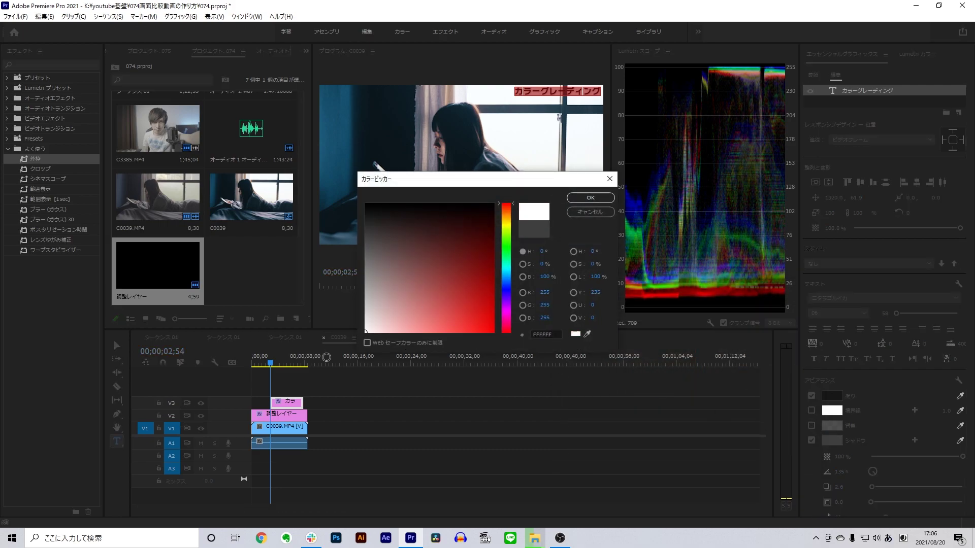
key("Return")
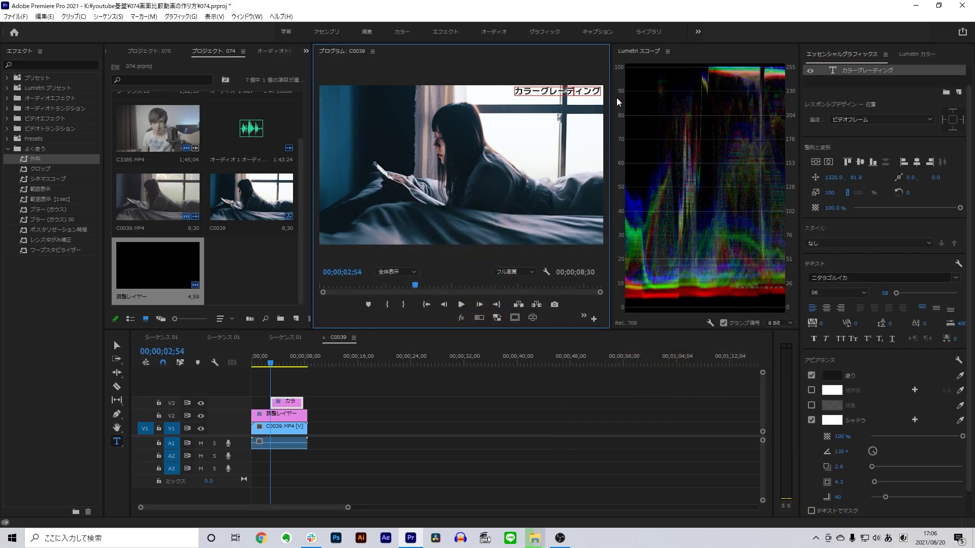
left_click(343, 419)
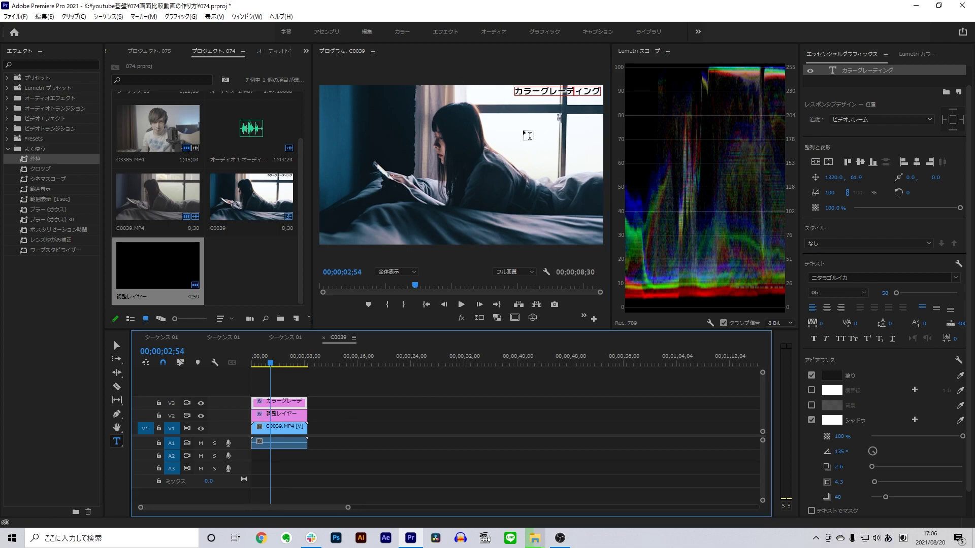
left_click(954, 92)
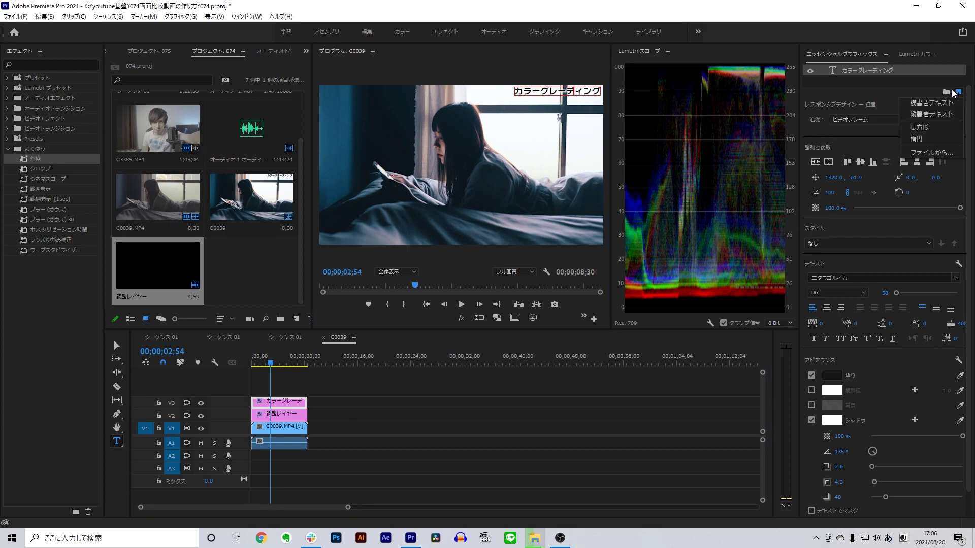
Step: Add a rectangle with no fill and a pink FF006C outline 10 pixels thick
left_click(919, 127)
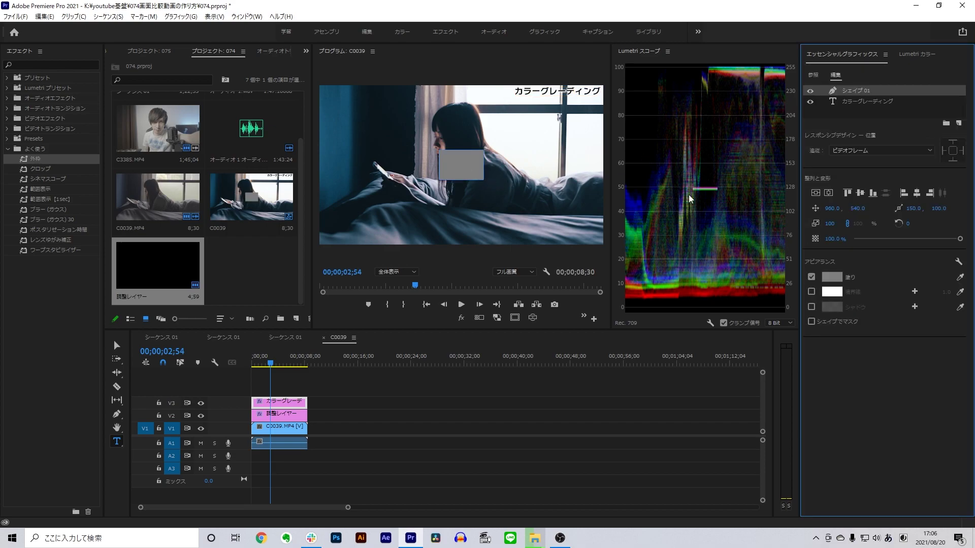
left_click(811, 277)
left_click(811, 292)
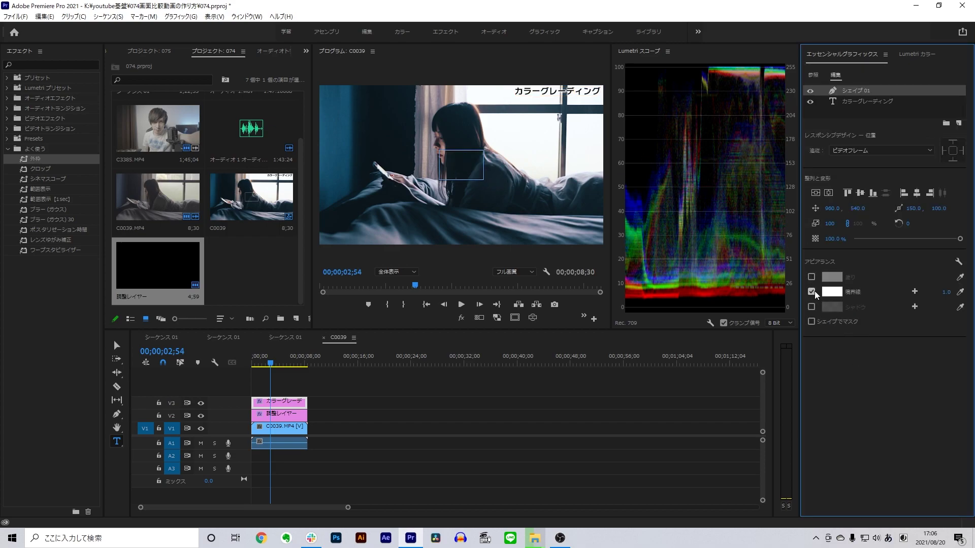
left_click(831, 291)
left_click(506, 322)
left_click_drag(489, 320, 516, 330)
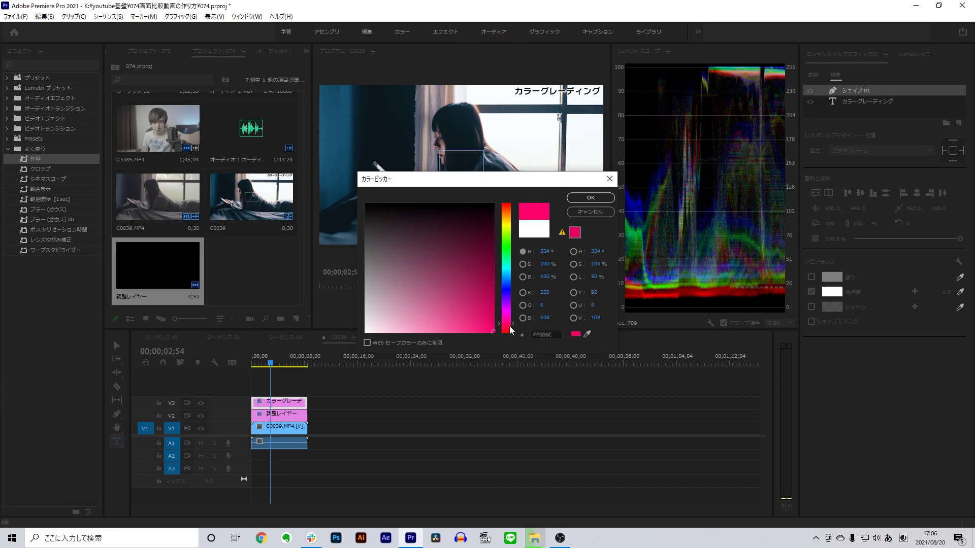
left_click(590, 198)
left_click(944, 292)
type("10")
key("Return")
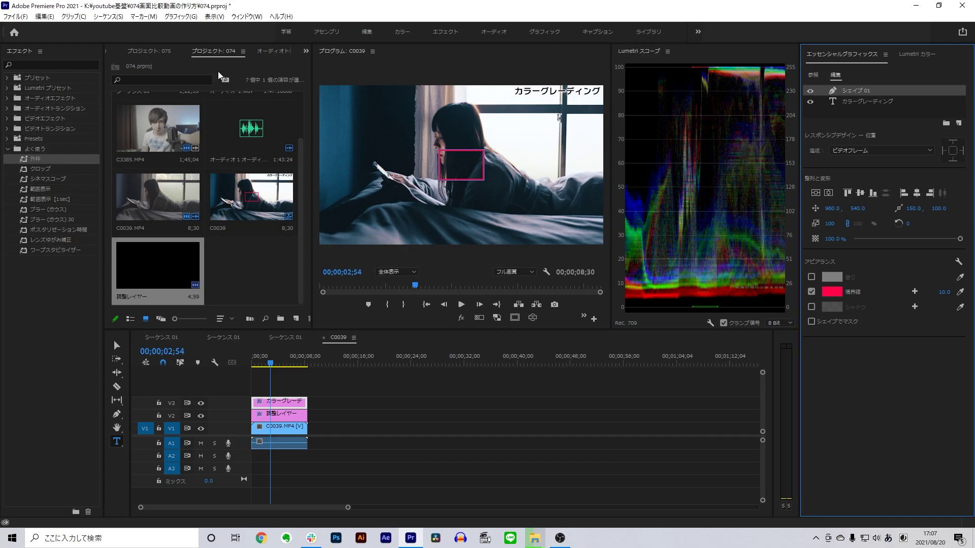
Step: Move and stretch the rectangle so its border exactly frames the video, aligning at 200%
left_click(116, 345)
left_click_drag(446, 161, 328, 97)
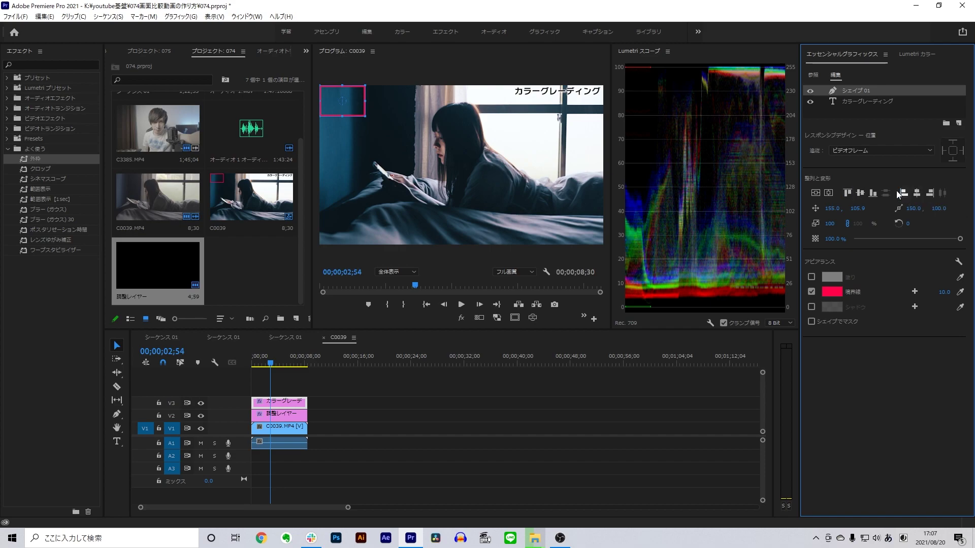
left_click_drag(365, 116, 600, 246)
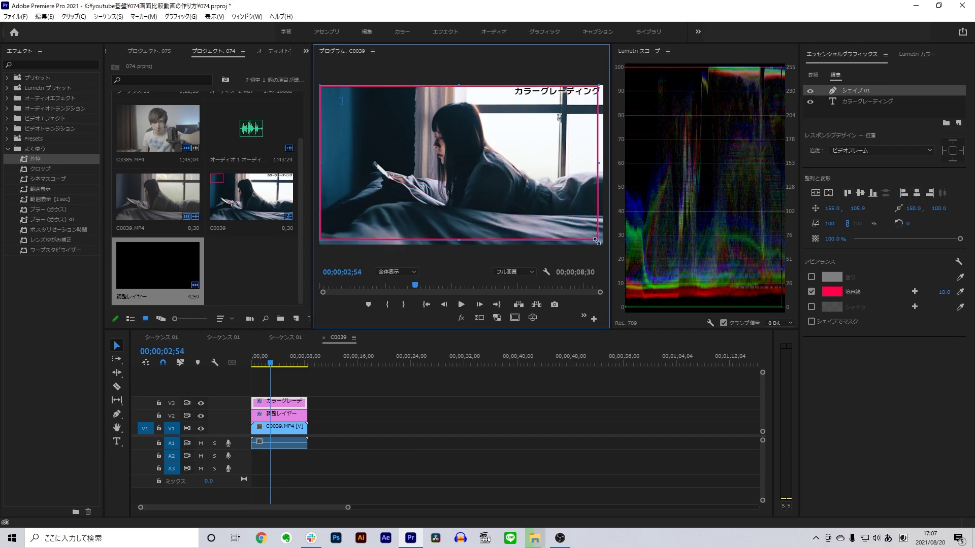
key("=")
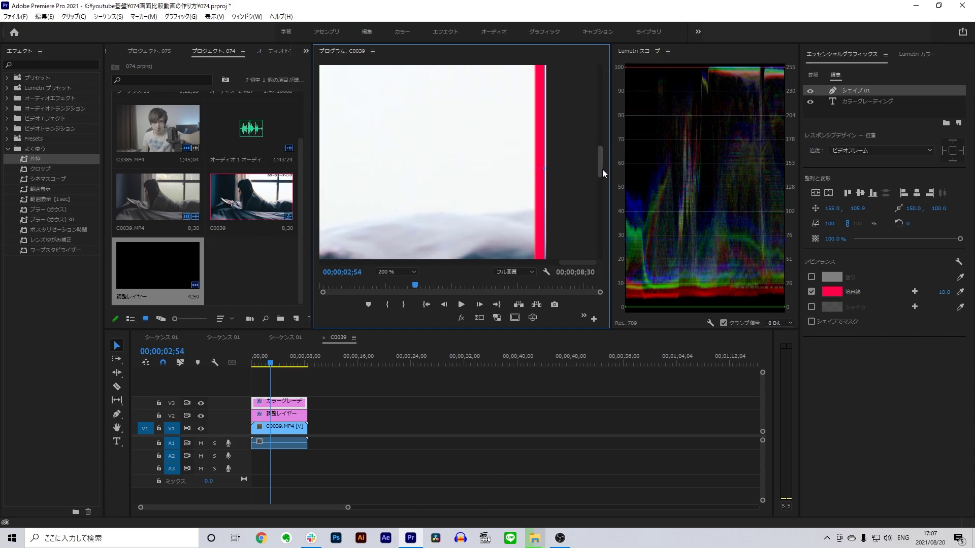
left_click_drag(602, 158, 601, 243)
left_click_drag(543, 213, 546, 211)
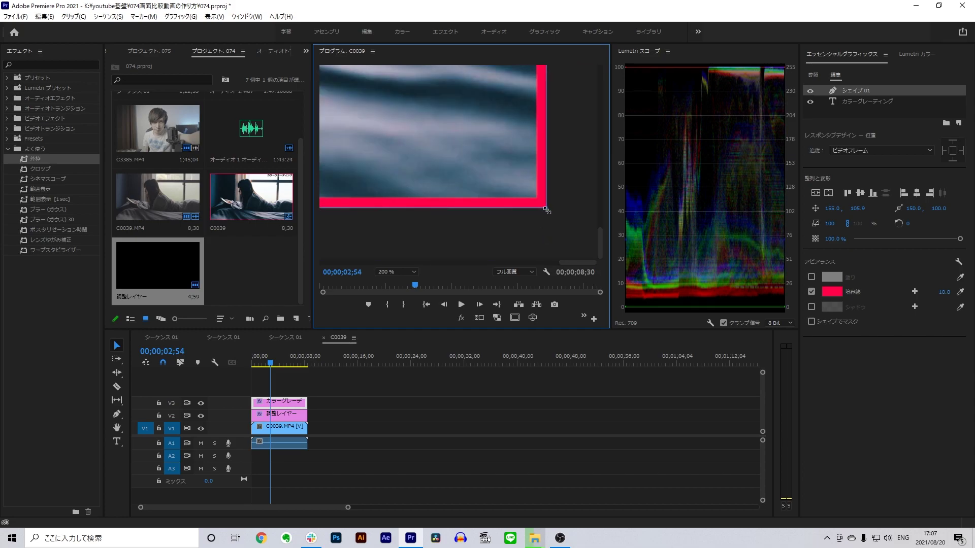
left_click(396, 272)
left_click(392, 308)
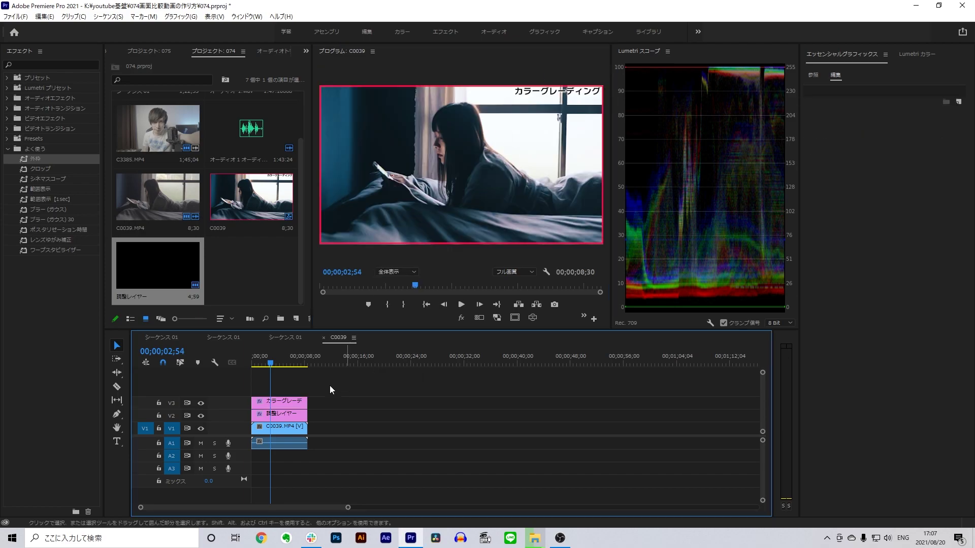
left_click(286, 403)
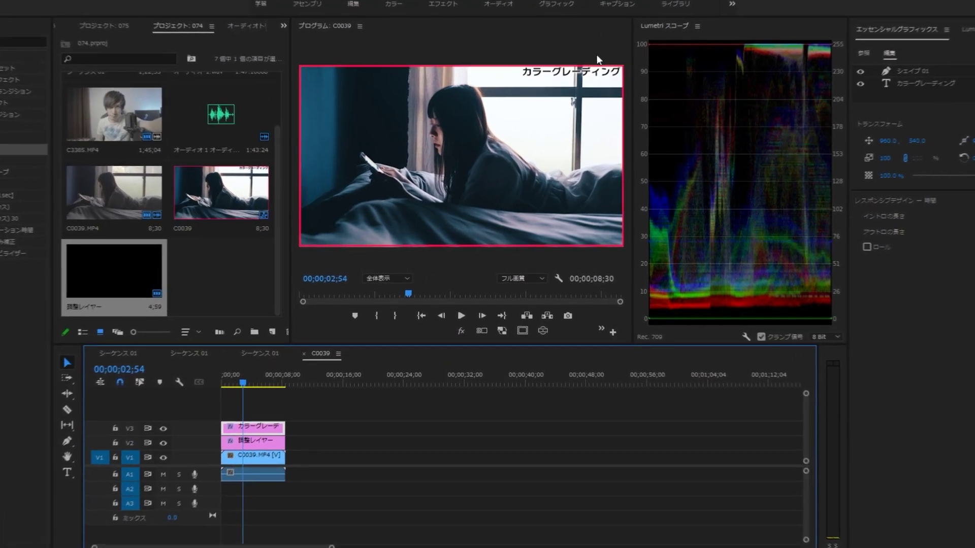
scroll(138, 11, "down", 1)
scroll(72, 14, "up", 3)
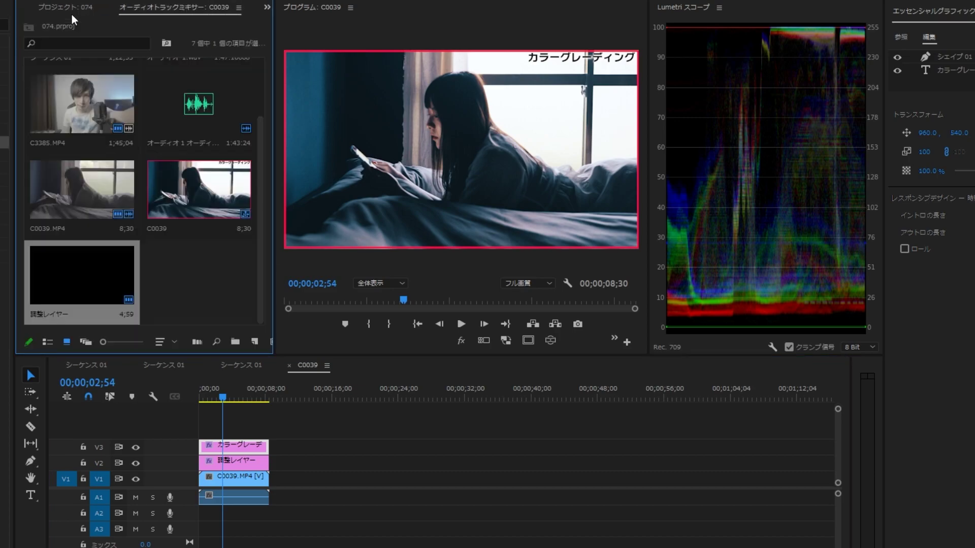
left_click(65, 72)
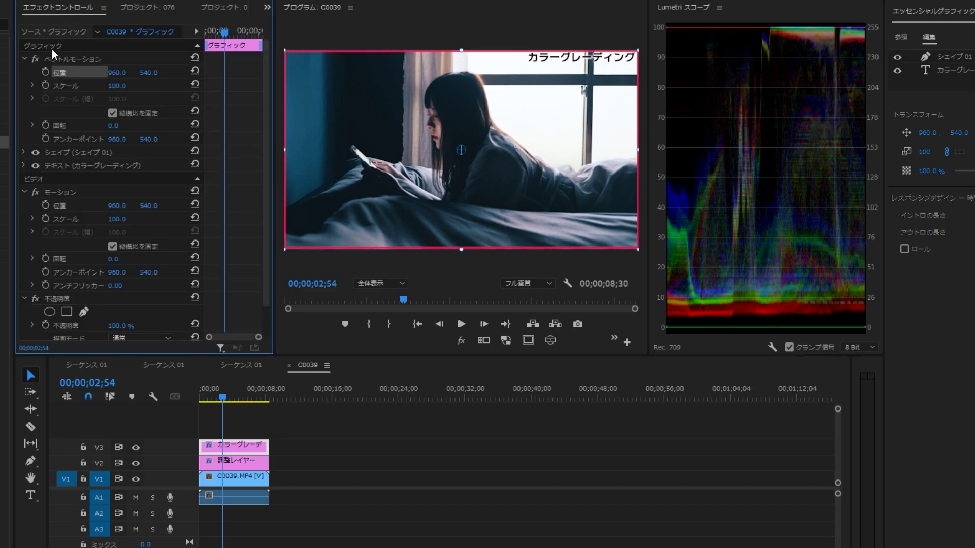
left_click_drag(117, 72, 220, 72)
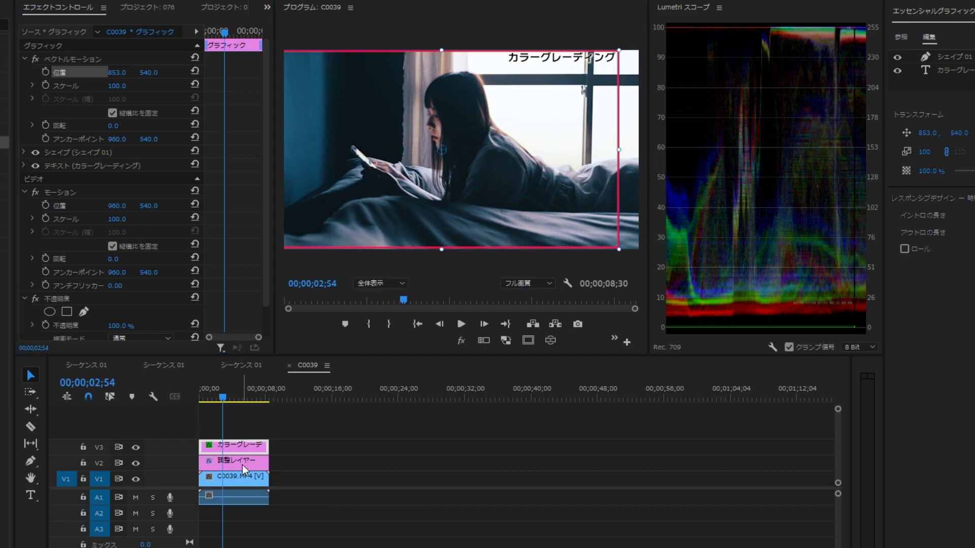
left_click(241, 462)
left_click(331, 452)
left_click(241, 462)
left_click(46, 72)
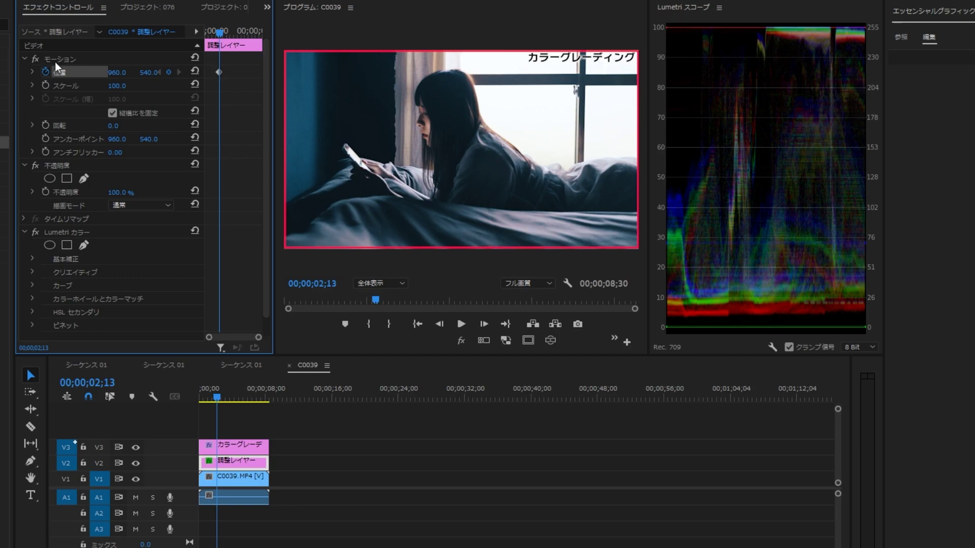
left_click(233, 447)
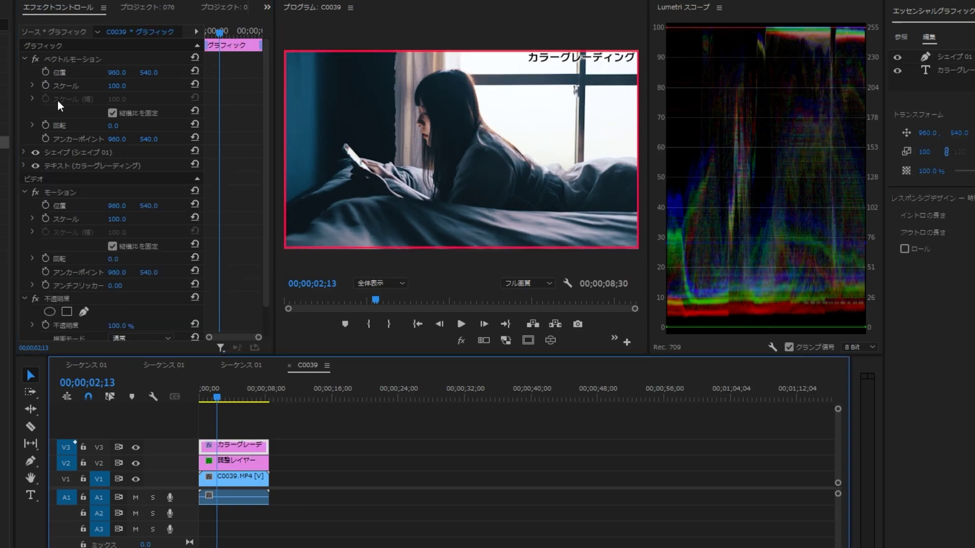
left_click(46, 72)
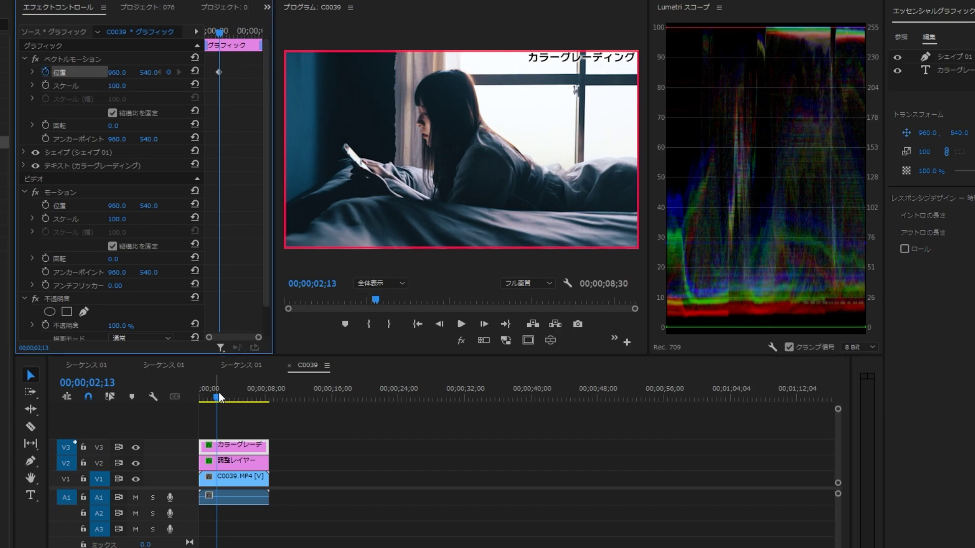
key("Home")
left_click(120, 72)
type("-960")
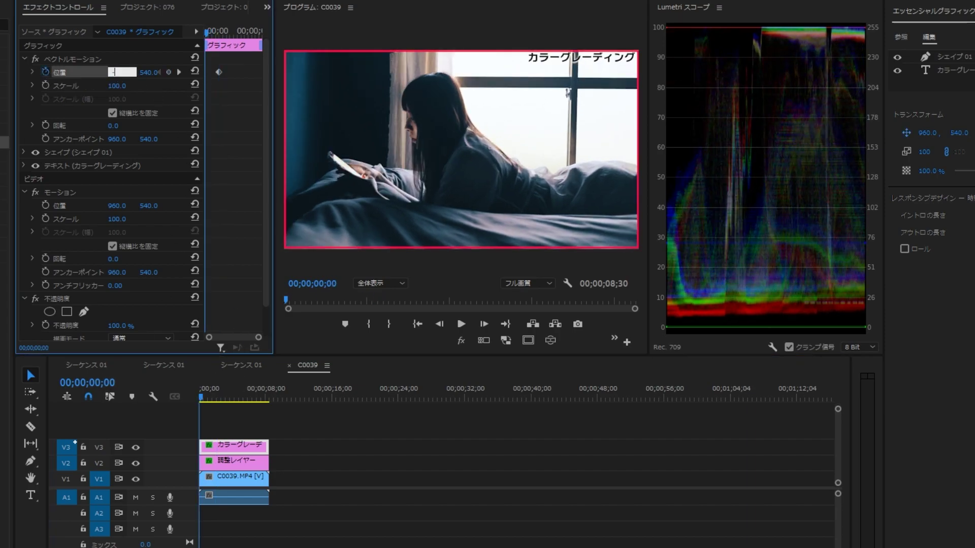
key("Return")
left_click(239, 463)
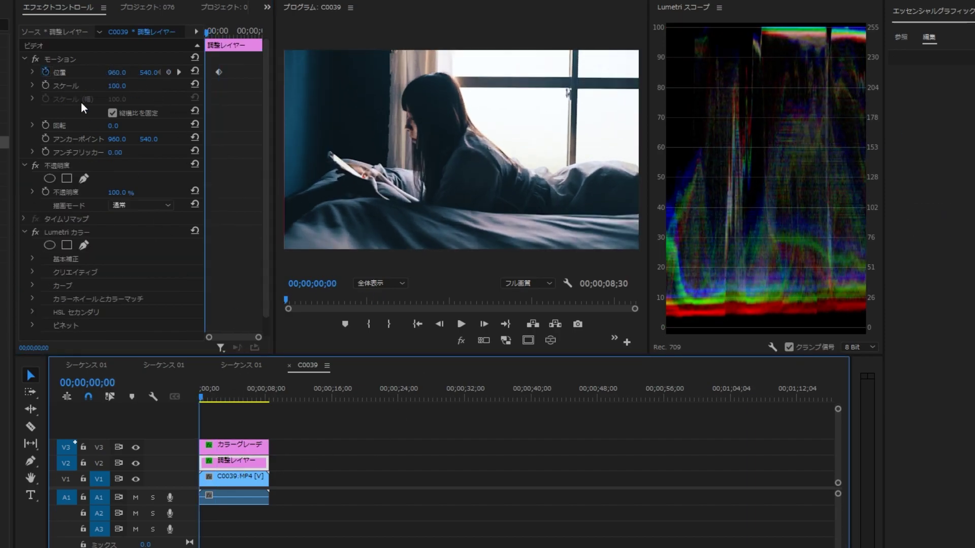
left_click(121, 71)
type("-960")
key("Return")
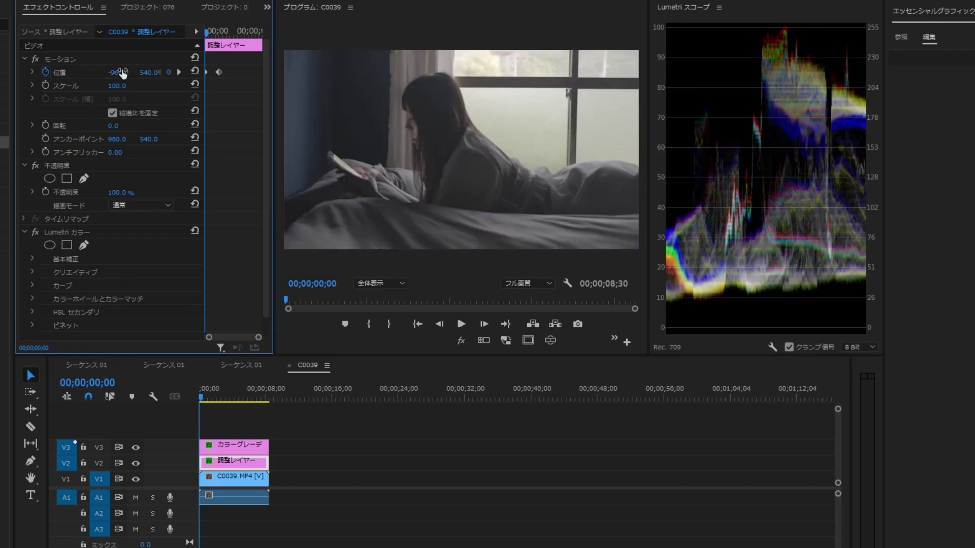
key("space")
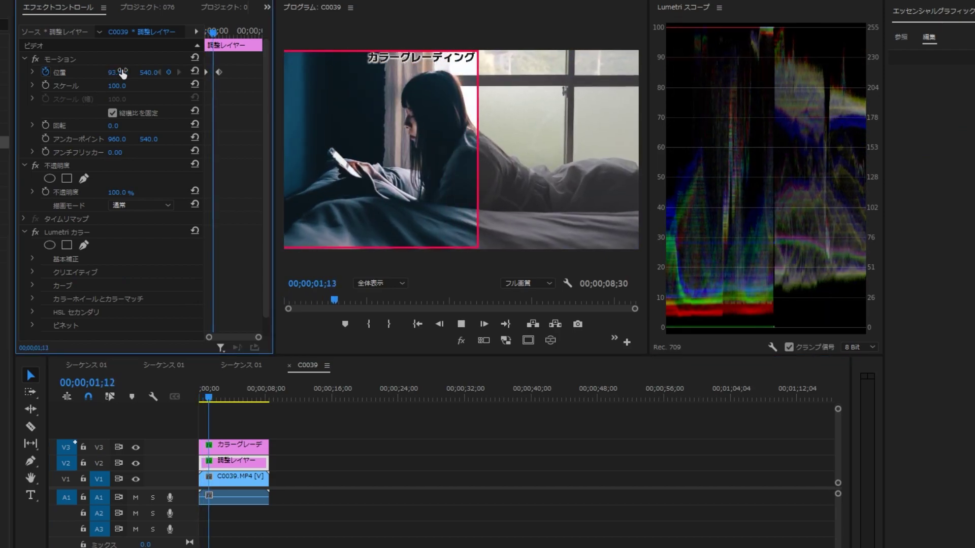
key("space")
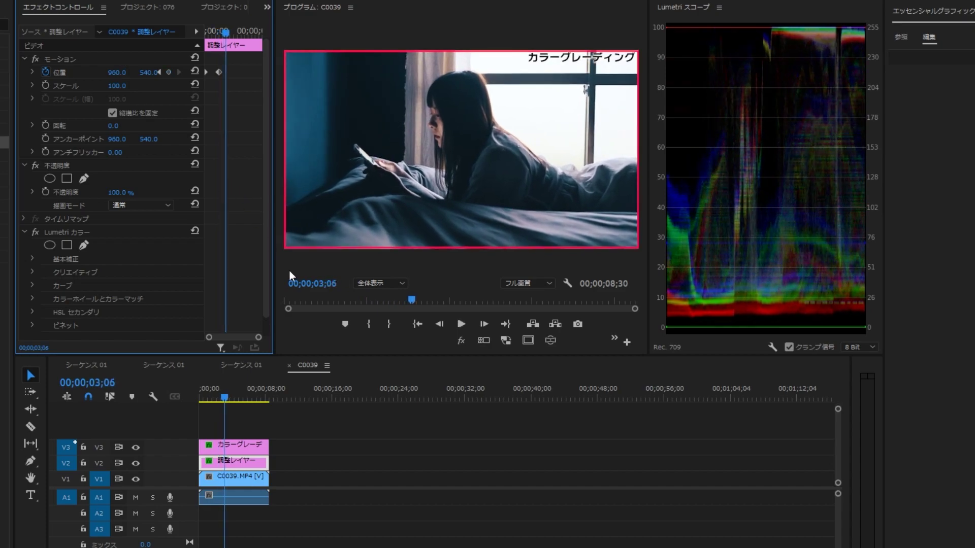
left_click(218, 398)
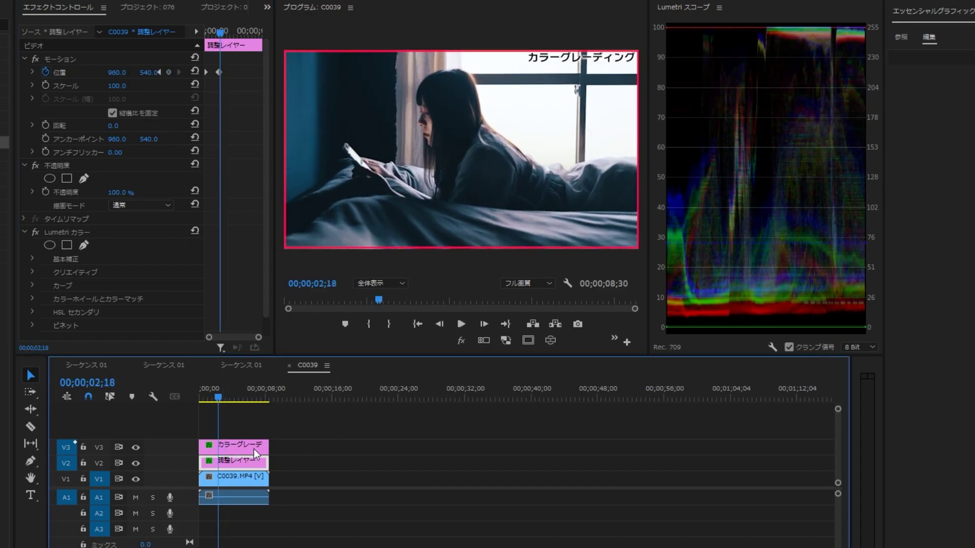
left_click(47, 76)
left_click(529, 297)
left_click_drag(349, 435, 201, 474)
left_click(303, 435)
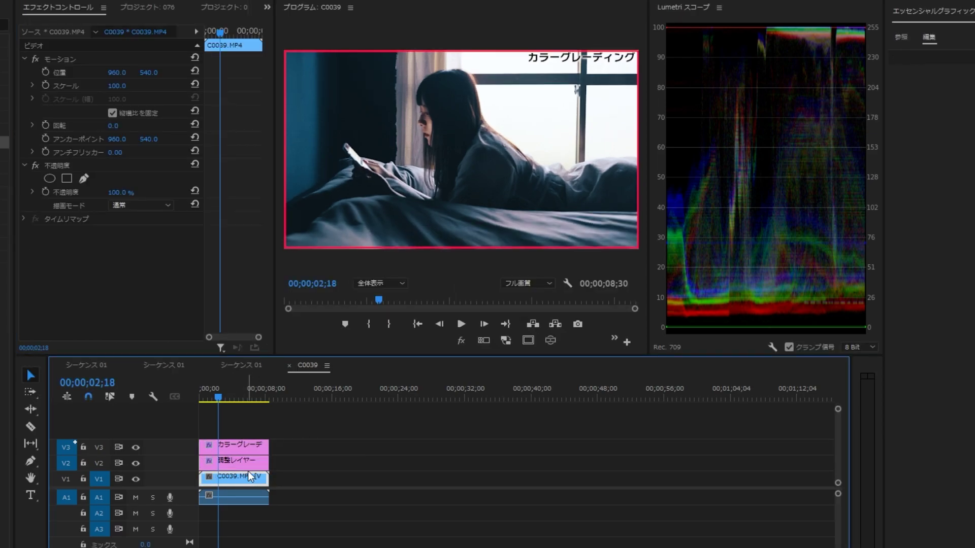
right_click(173, 481)
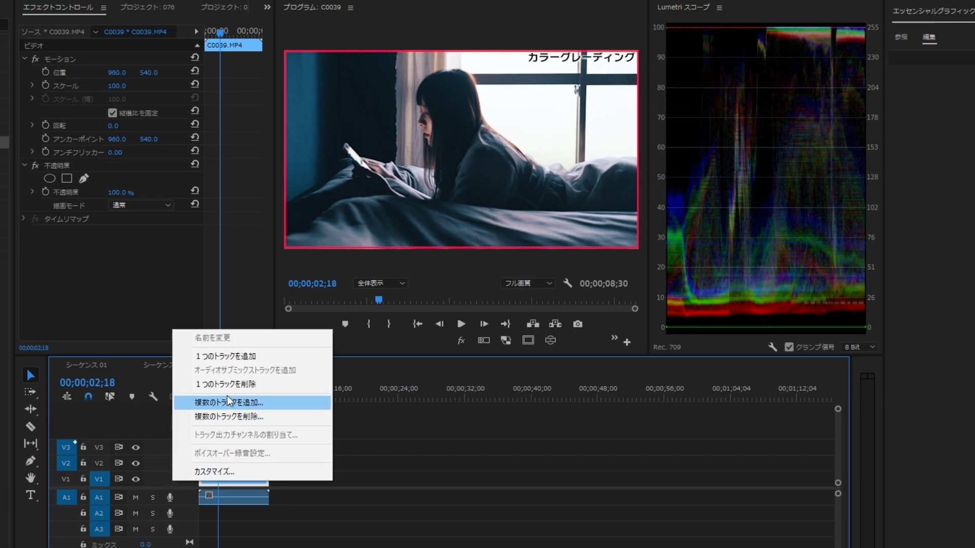
Step: Add a video track, copy C0039.MP4 above the original, and select it with the adjustment layer
left_click(227, 356)
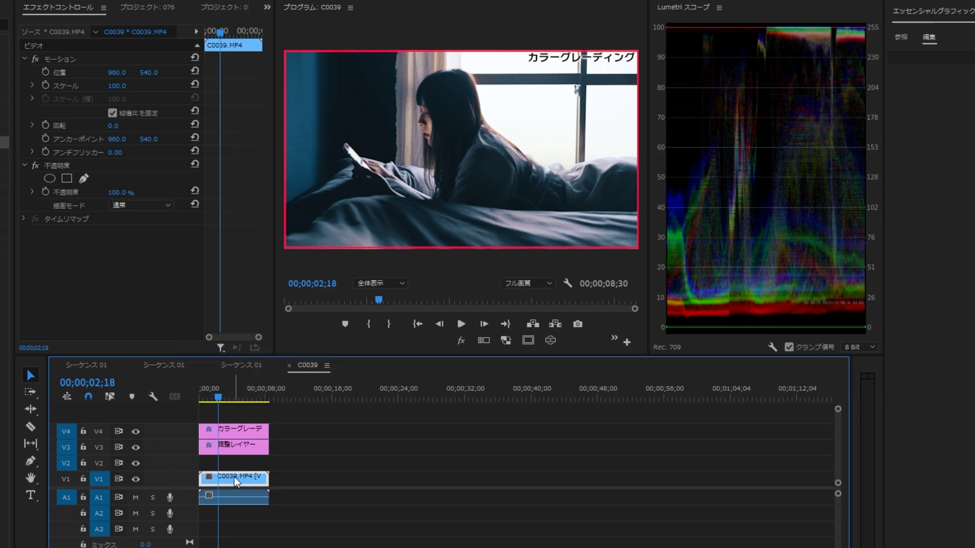
left_click_drag(228, 482, 234, 466)
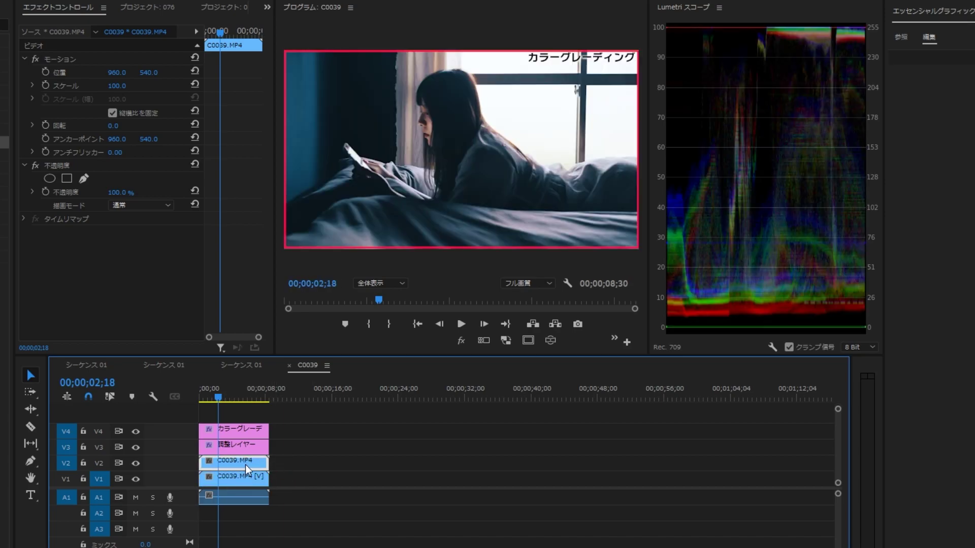
left_click_drag(304, 455, 214, 442)
Step: Nest the two clips into one sequence and toggle V2 to compare the grade
right_click(217, 446)
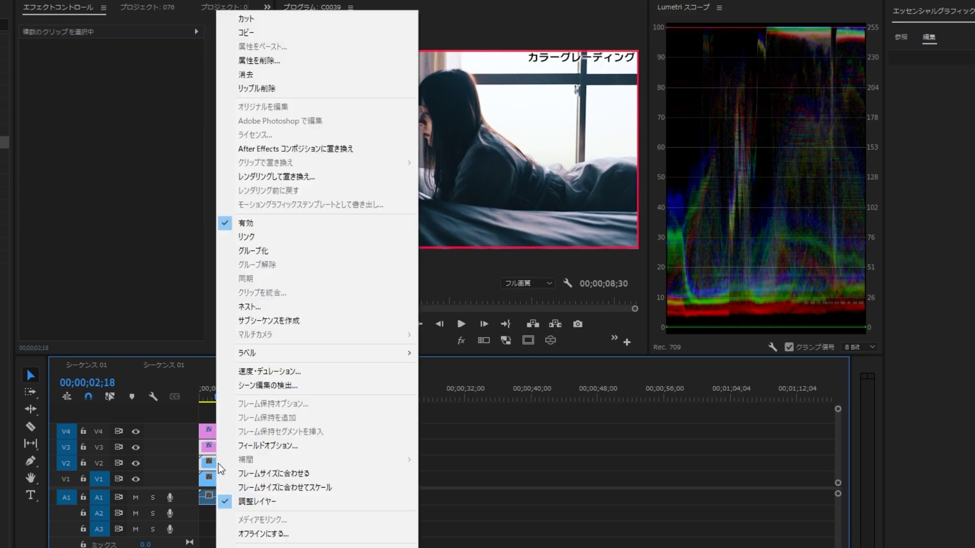
left_click(250, 306)
left_click(459, 292)
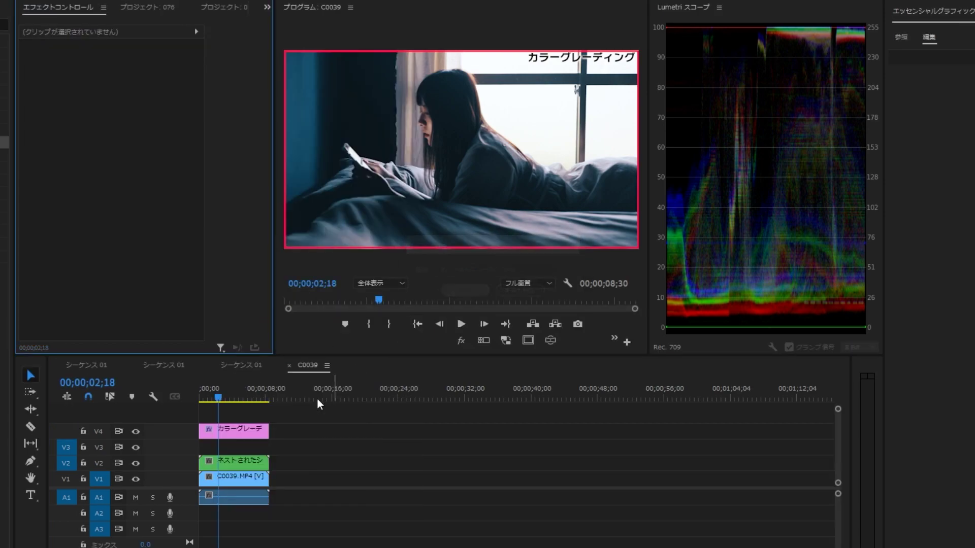
left_click(136, 464)
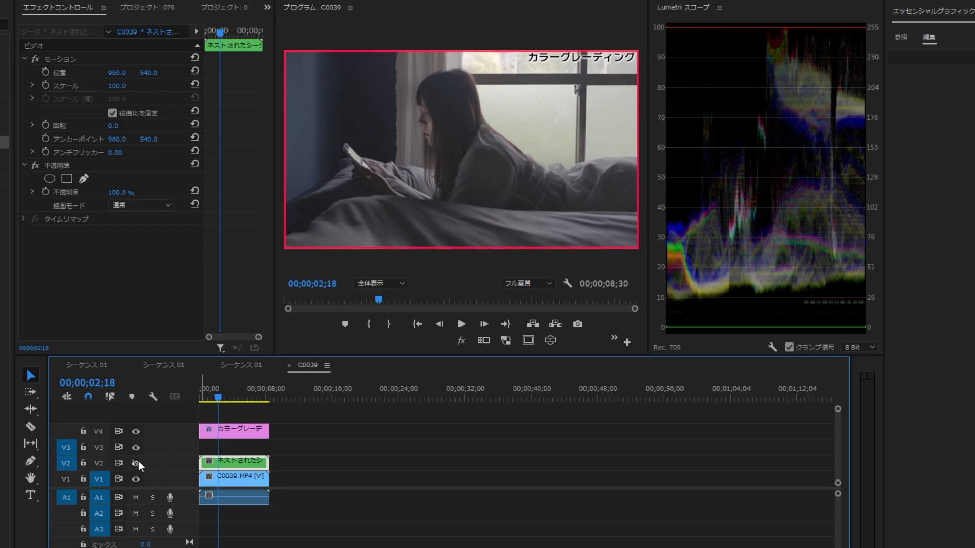
left_click(136, 463)
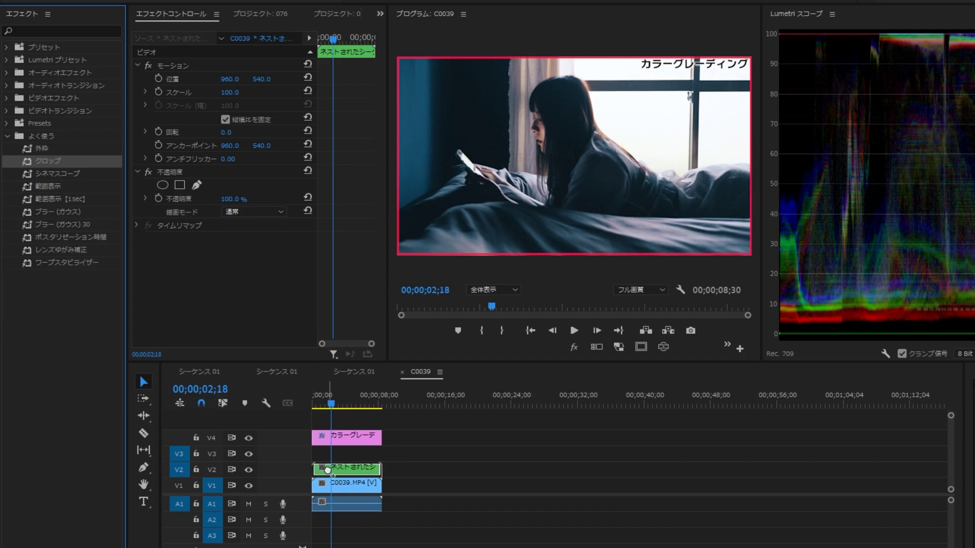
left_click_drag(302, 486, 334, 471)
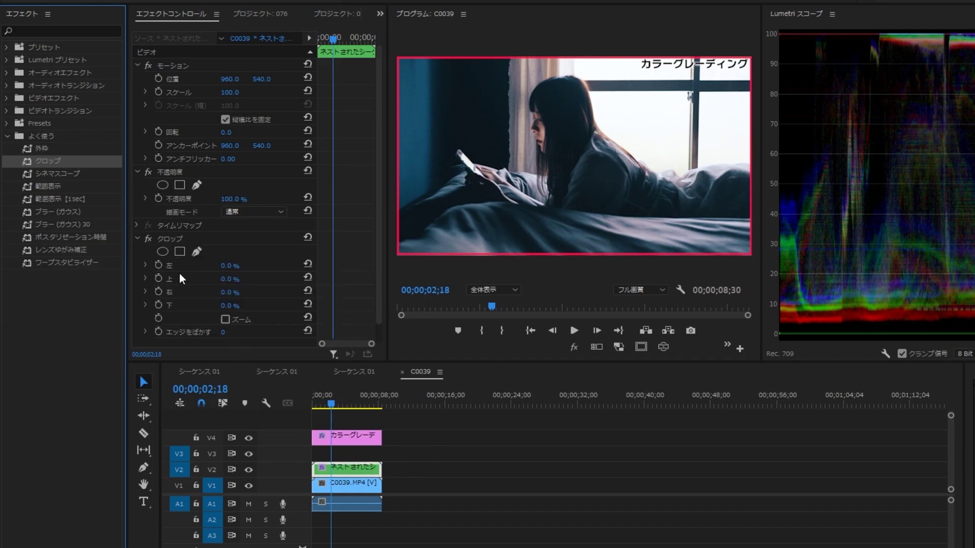
mouse_move(232, 269)
left_mouse_down()
mouse_move(253, 269)
mouse_move(213, 266)
mouse_move(239, 292)
left_mouse_up()
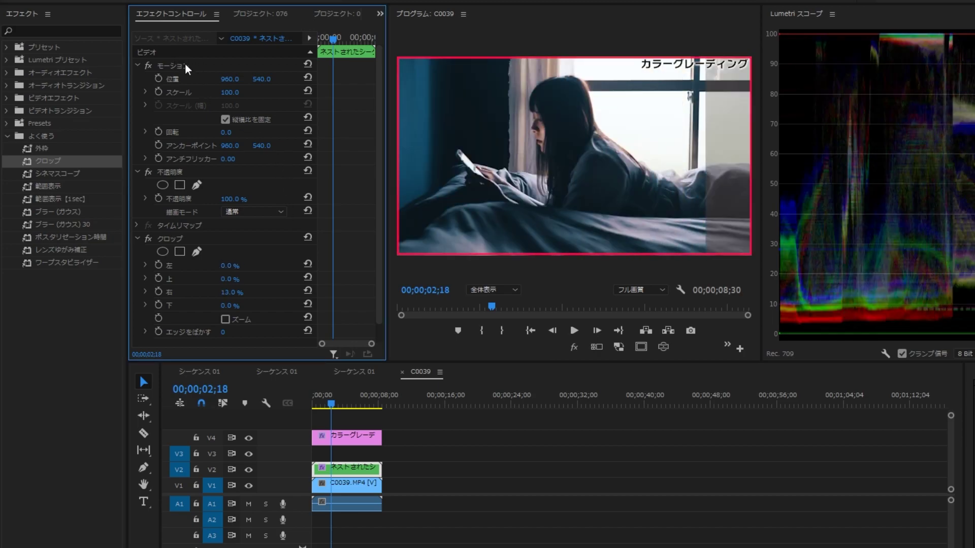
key("ctrl+z")
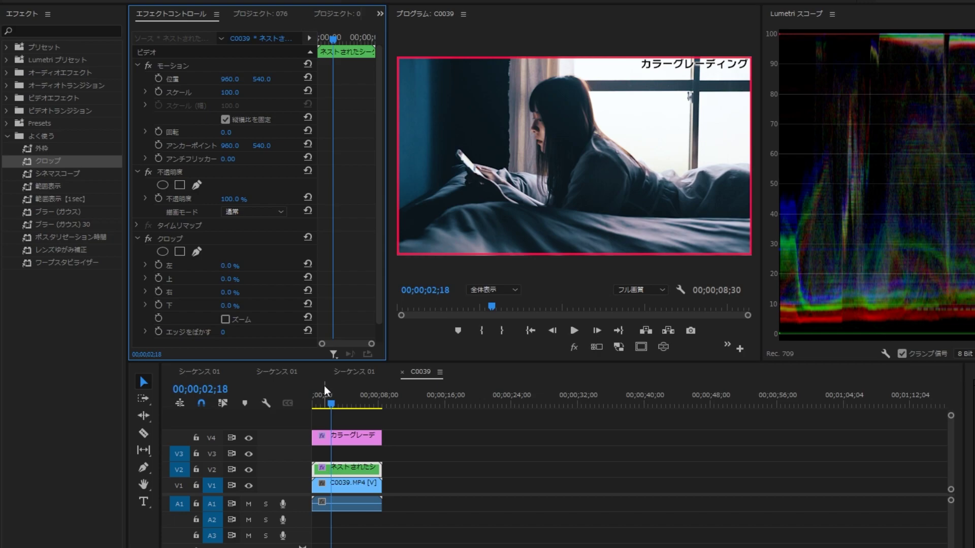
left_click(318, 402)
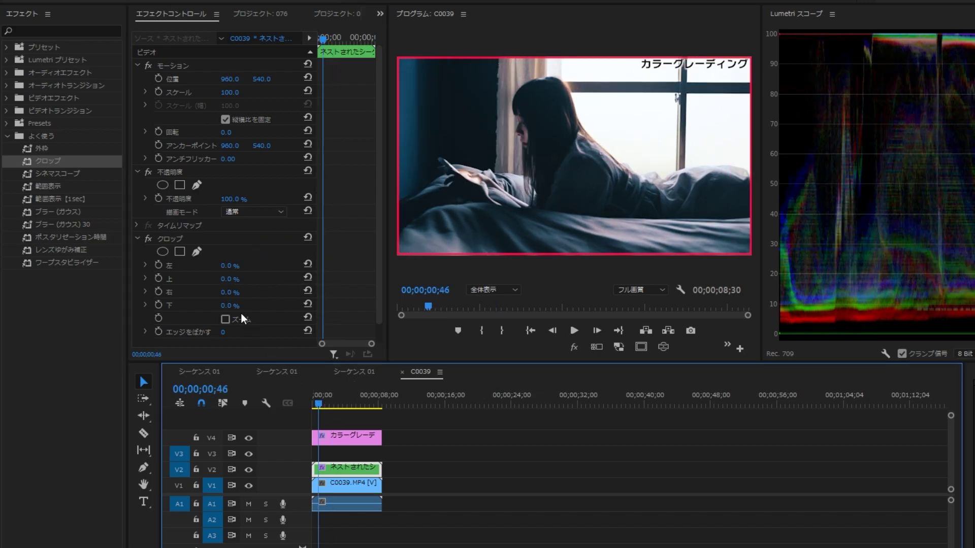
left_click(237, 293)
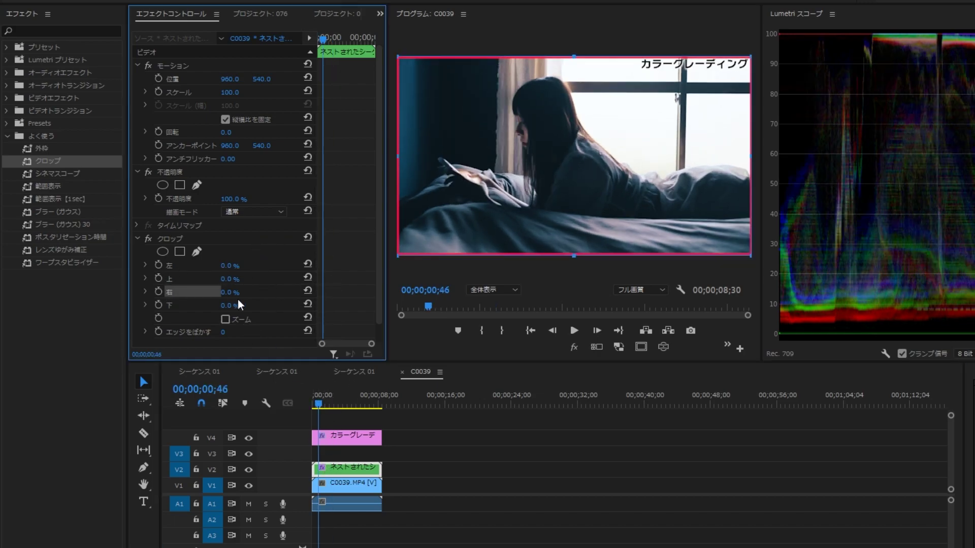
type("50")
key("Return")
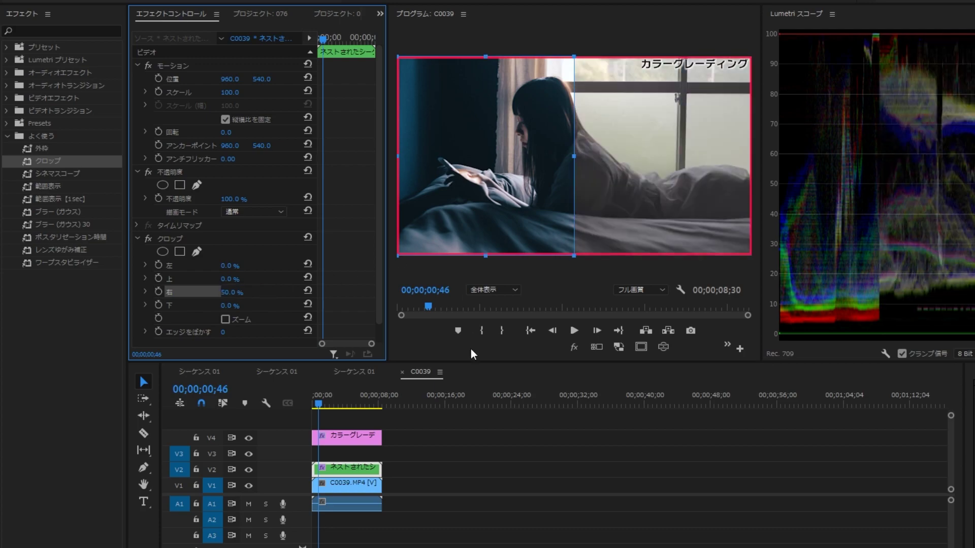
left_click(445, 412)
left_click(334, 466)
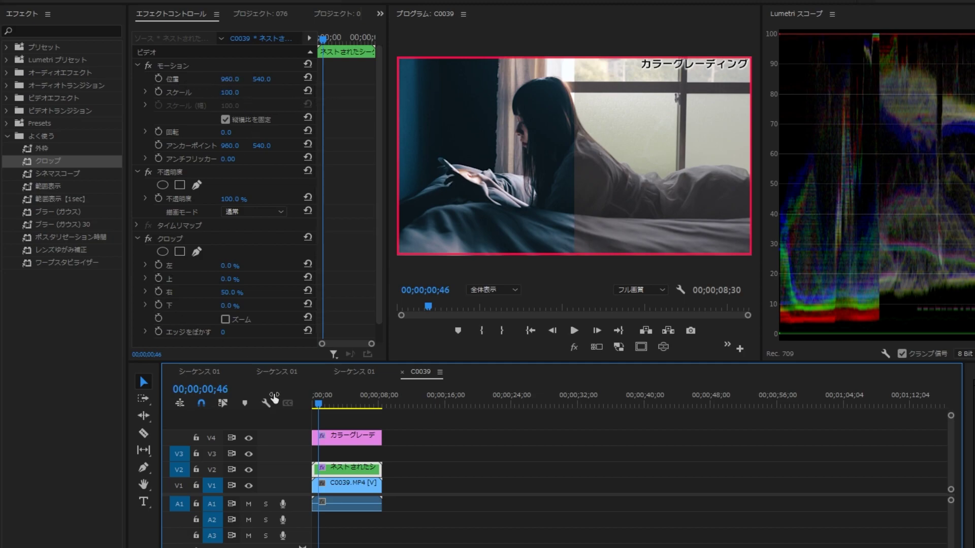
left_click(188, 292)
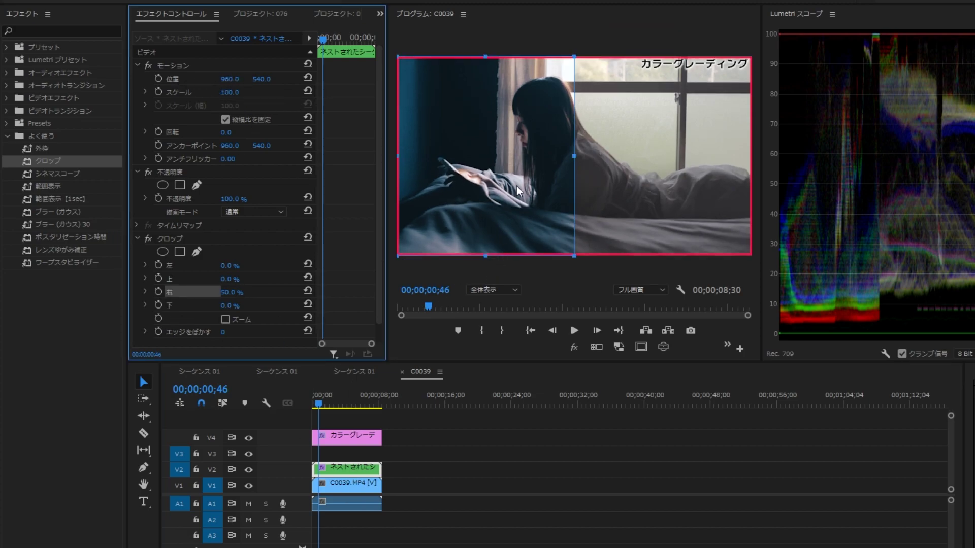
left_click(180, 241)
key("Delete")
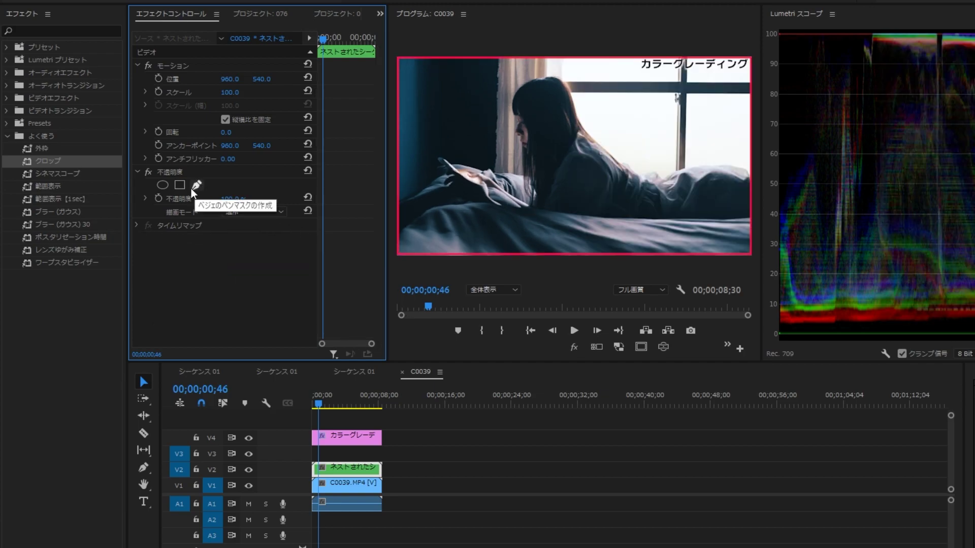
Step: Zoom the Program view to 25% and draw a slanted four-point opacity mask around the left part
left_click(475, 290)
left_click(484, 344)
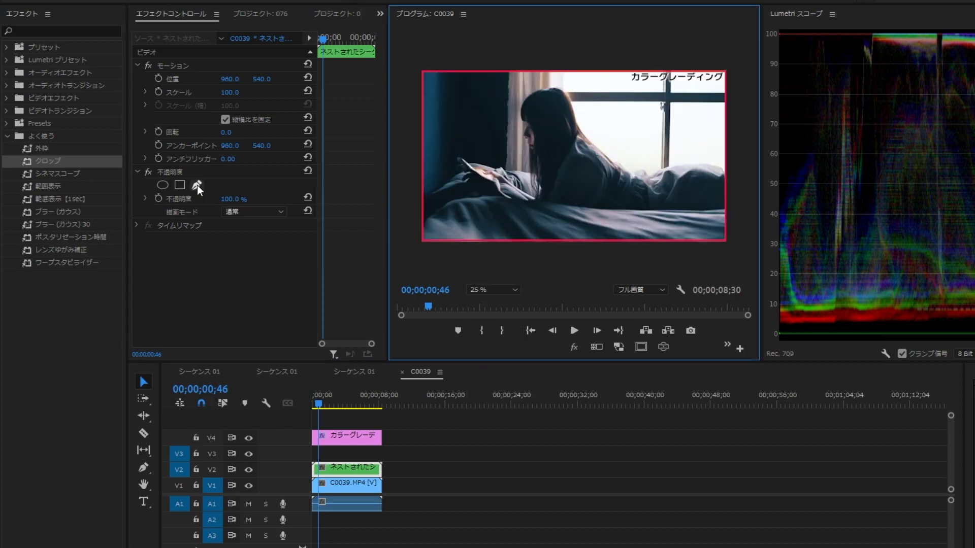
left_click(196, 185)
left_click(596, 63)
left_click(541, 256)
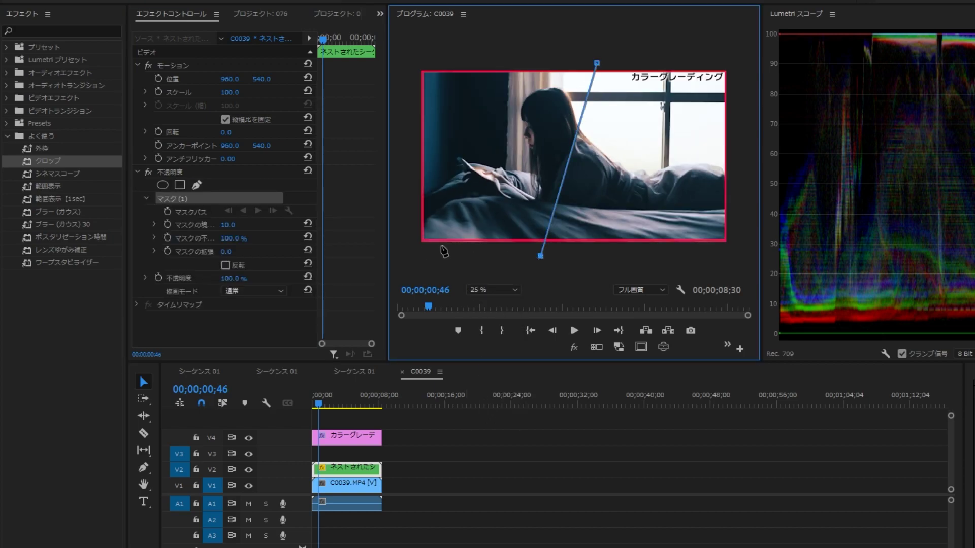
left_click(402, 251)
left_click(402, 56)
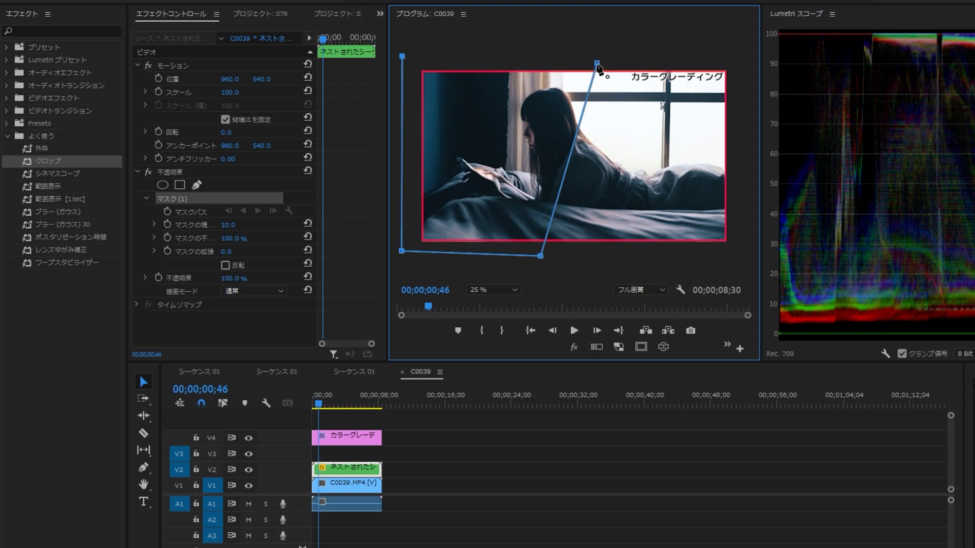
left_click(597, 64)
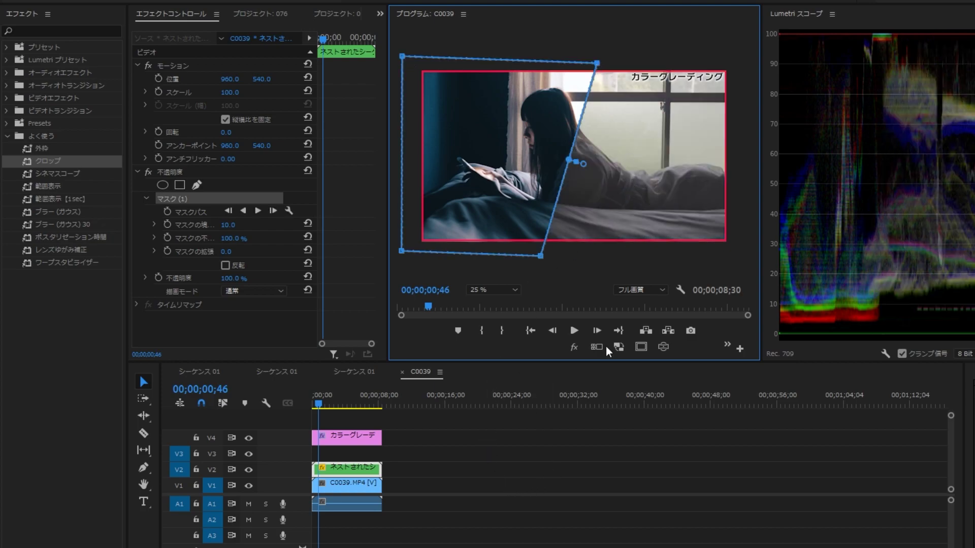
Step: Set the mask feather to 0 and preview the hard-edged result
left_click(597, 453)
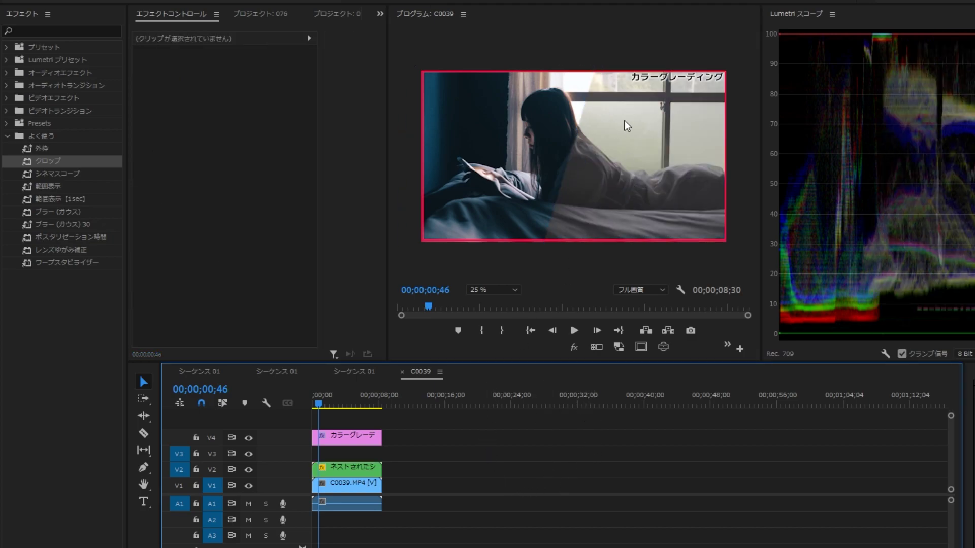
left_click(362, 471)
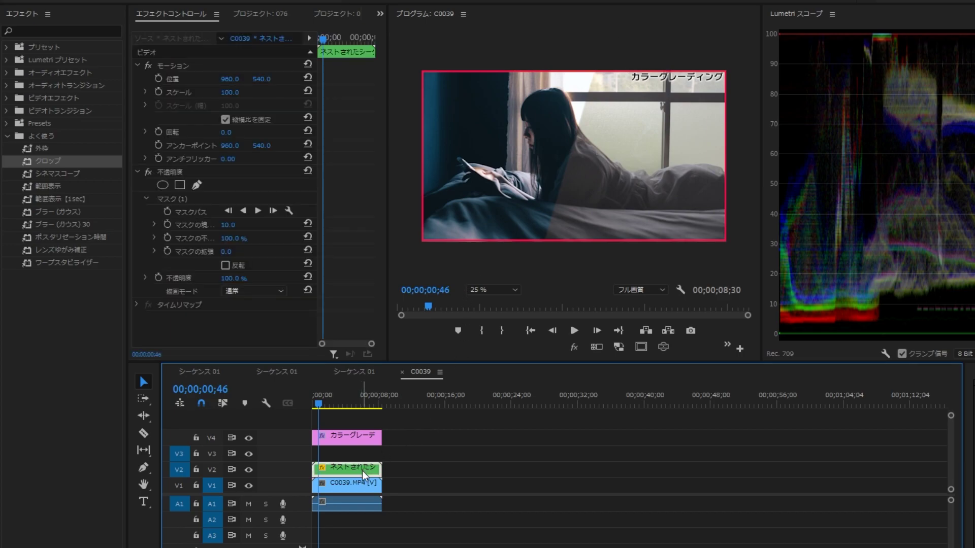
left_click(218, 226)
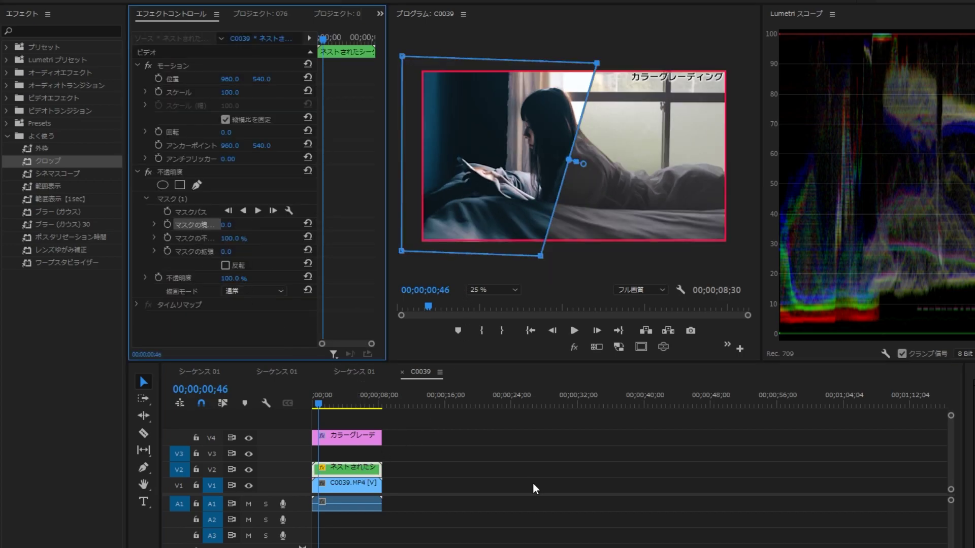
left_click(533, 488)
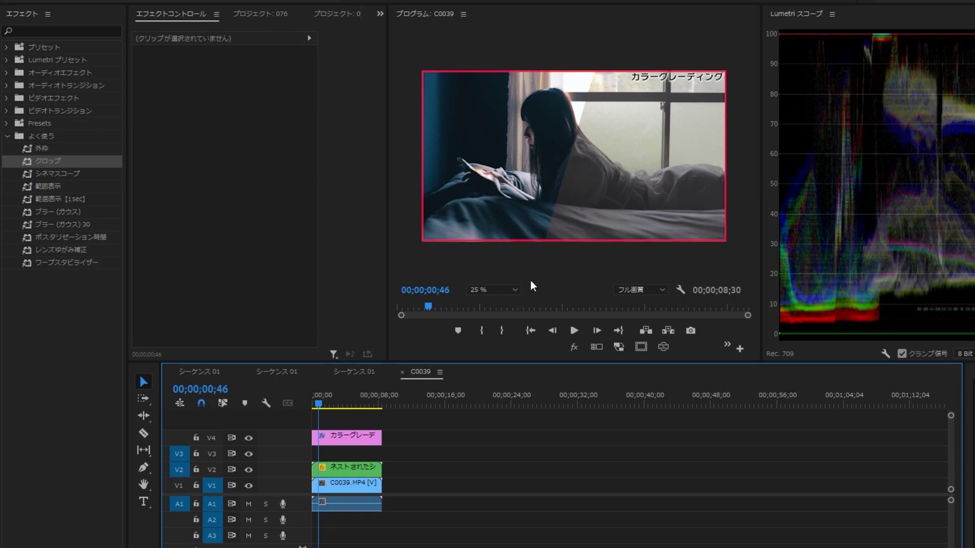
left_click(336, 469)
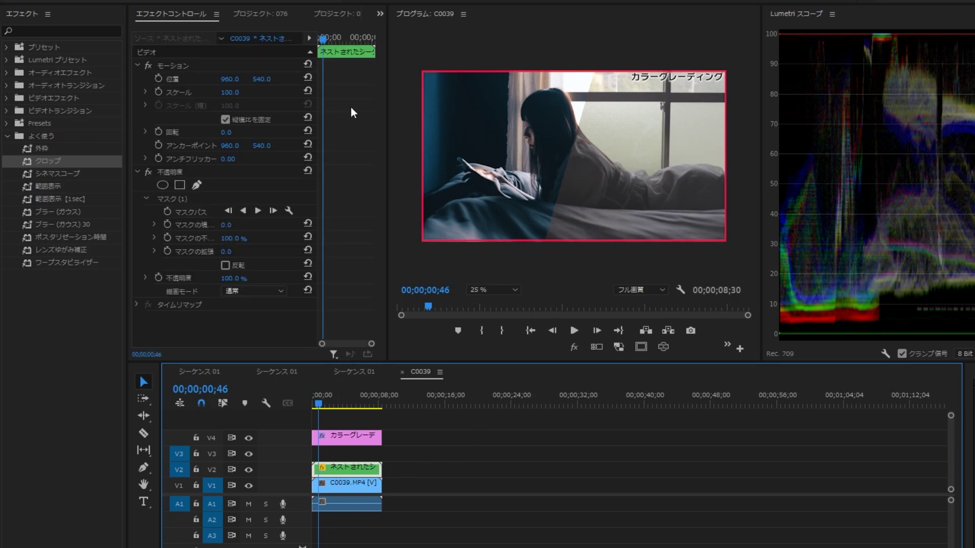
Step: Keyframe the mask path from off-frame left at 00;00 to covering the left half at 02;54
left_click_drag(323, 398, 313, 398)
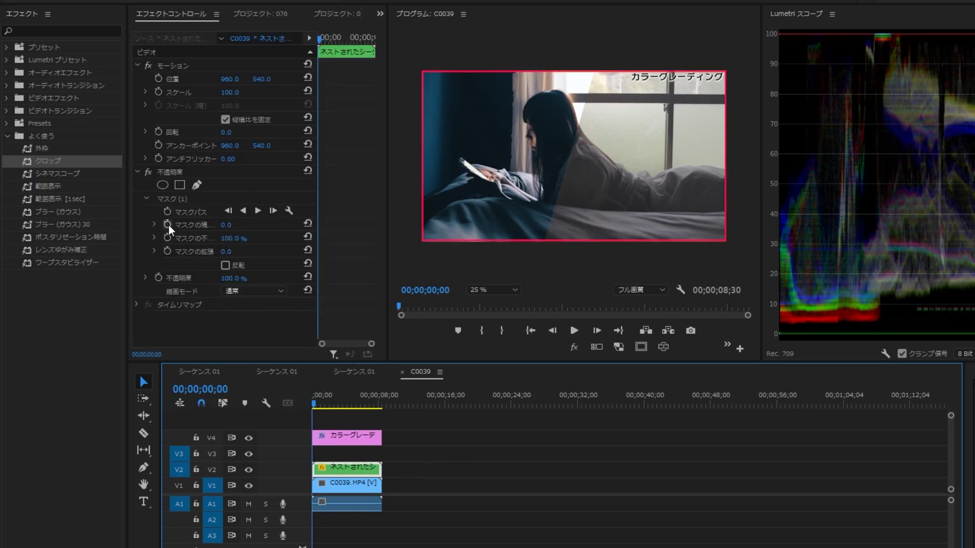
left_click(166, 211)
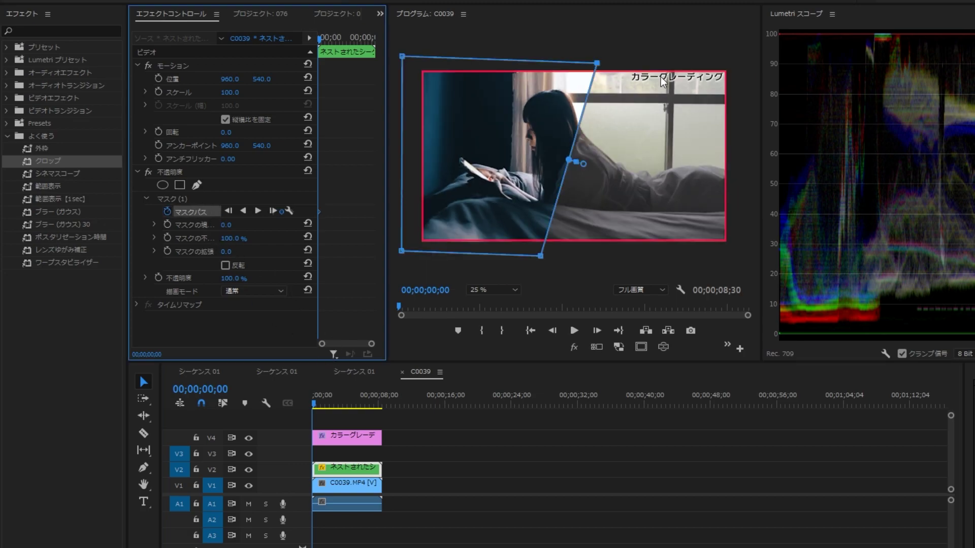
left_click_drag(501, 114, 324, 114)
left_click_drag(327, 405, 335, 396)
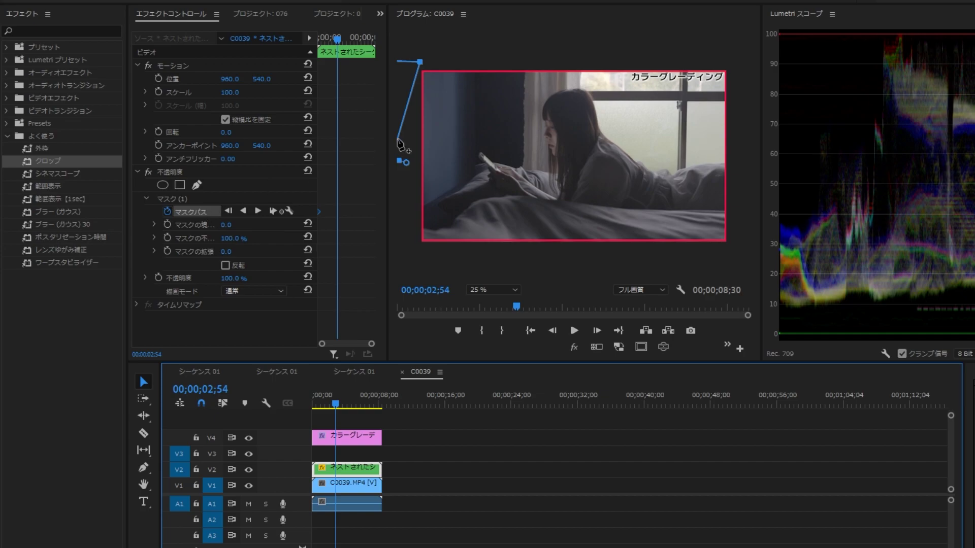
left_click_drag(404, 88, 596, 95)
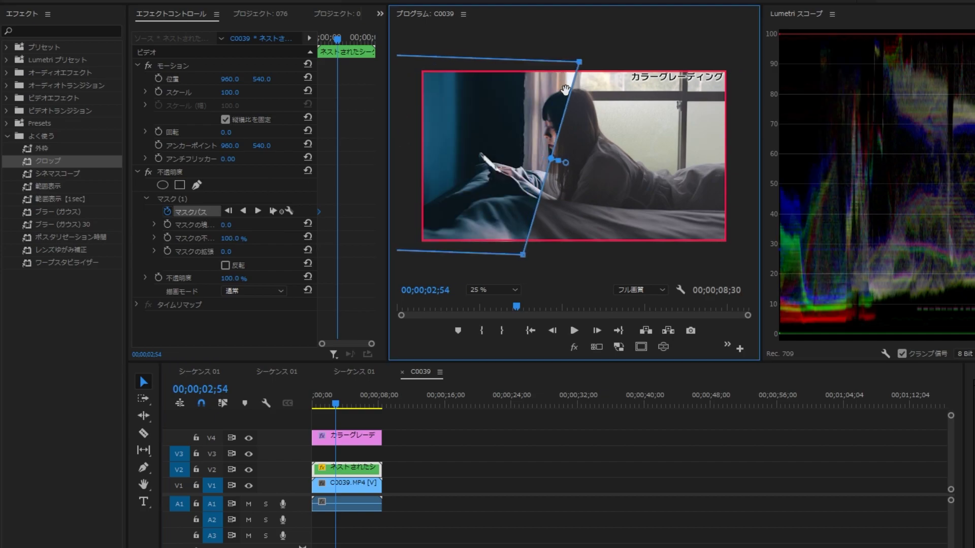
Step: Play the mask wipe from the start of the sequence
left_click(272, 398)
key("Home")
key("space")
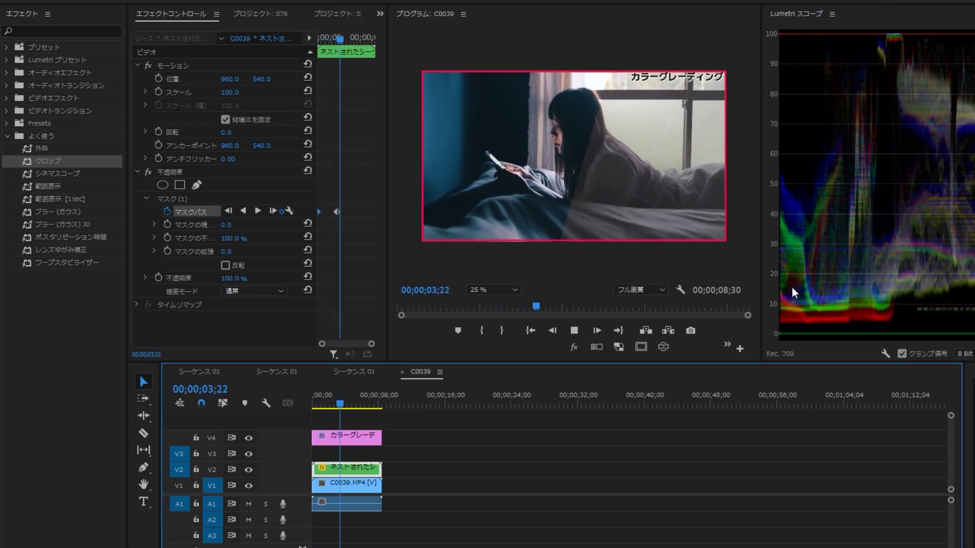
key("space")
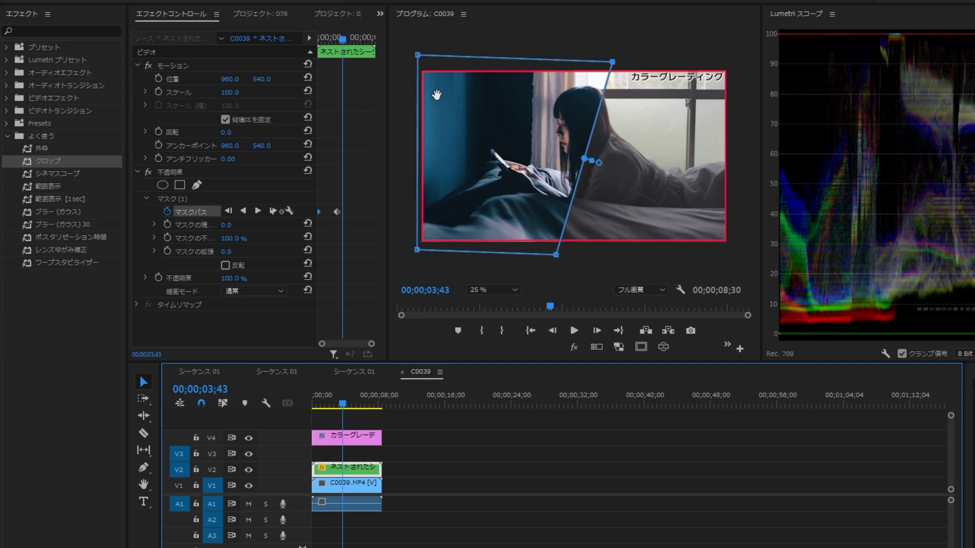